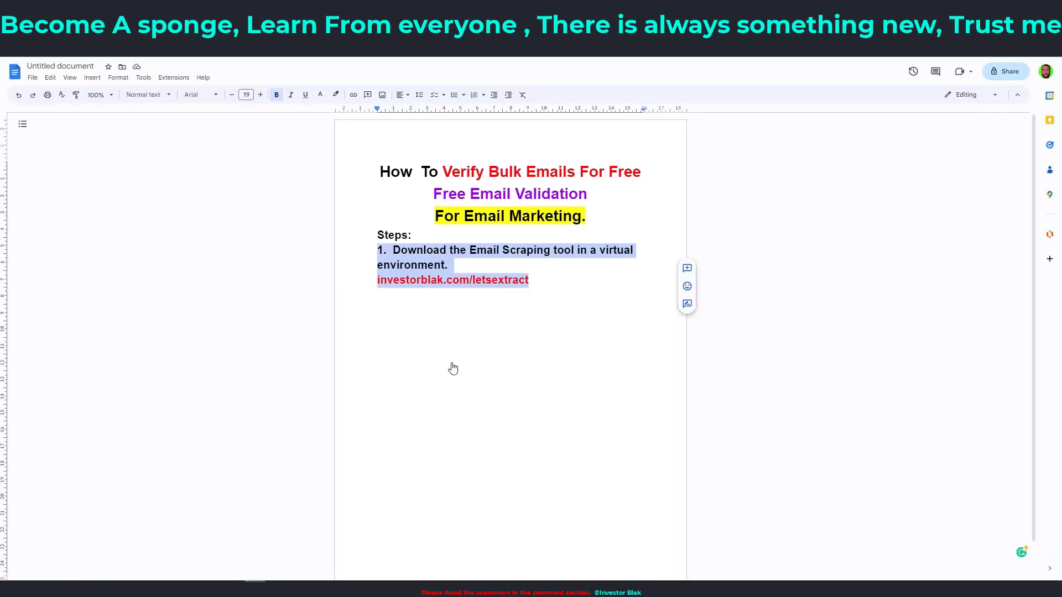
- Copy the investorblak.com/letsextract link from the guide and open it in a new browser tab
{"action": "left_click", "coordinate": [536, 286]}
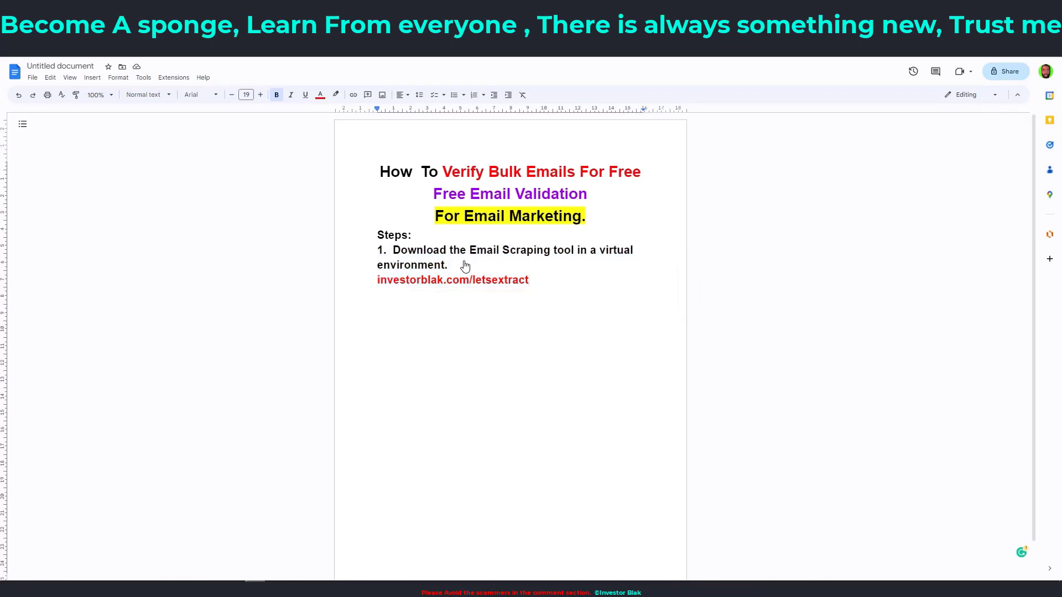
{"action": "triple_click", "coordinate": [434, 267]}
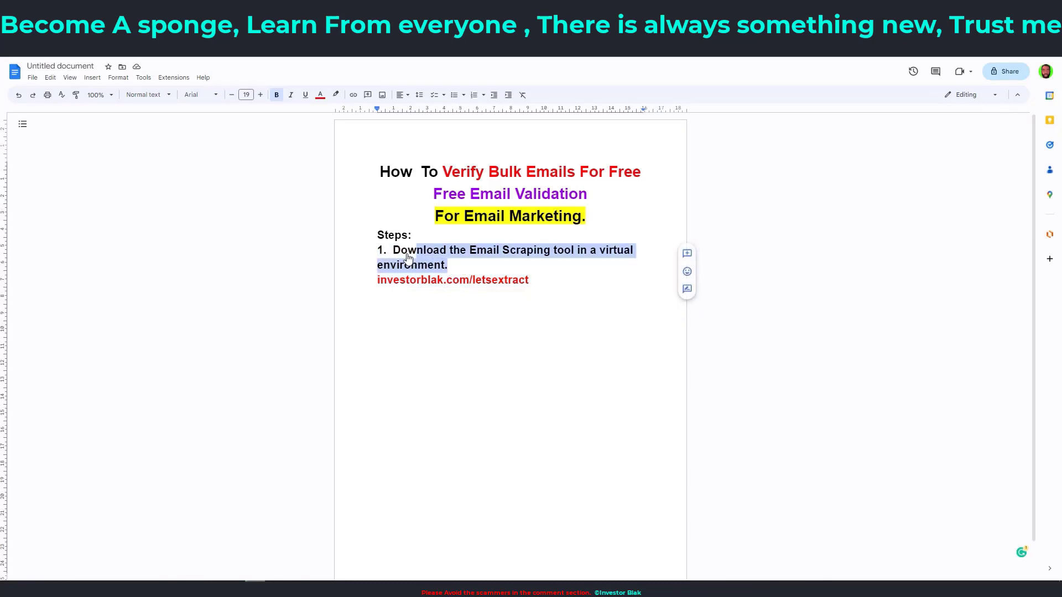
{"action": "left_click", "coordinate": [534, 285]}
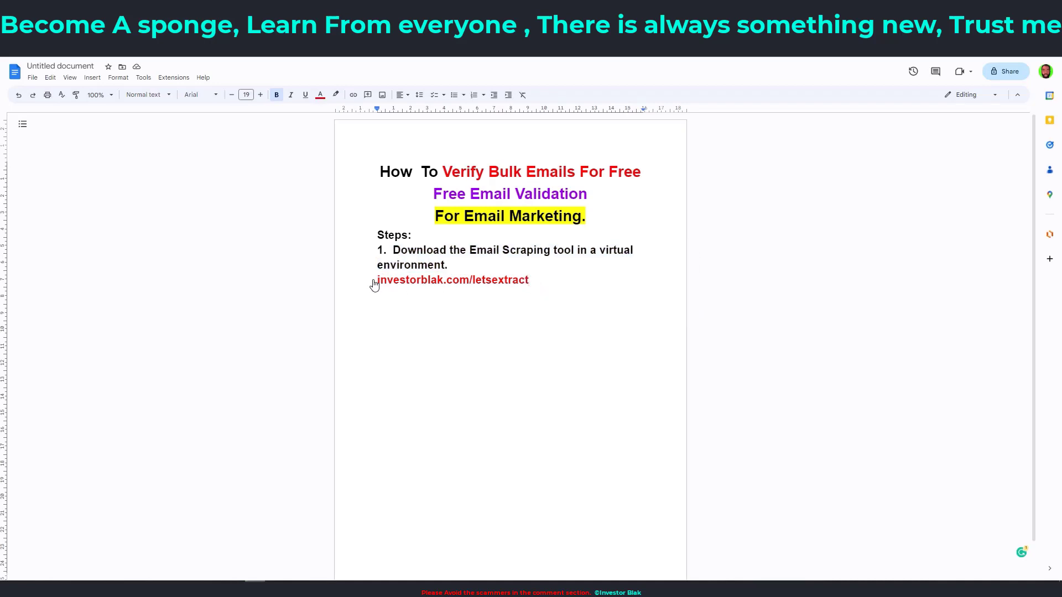
{"action": "left_click_drag", "start_coordinate": [374, 284], "coordinate": [530, 289]}
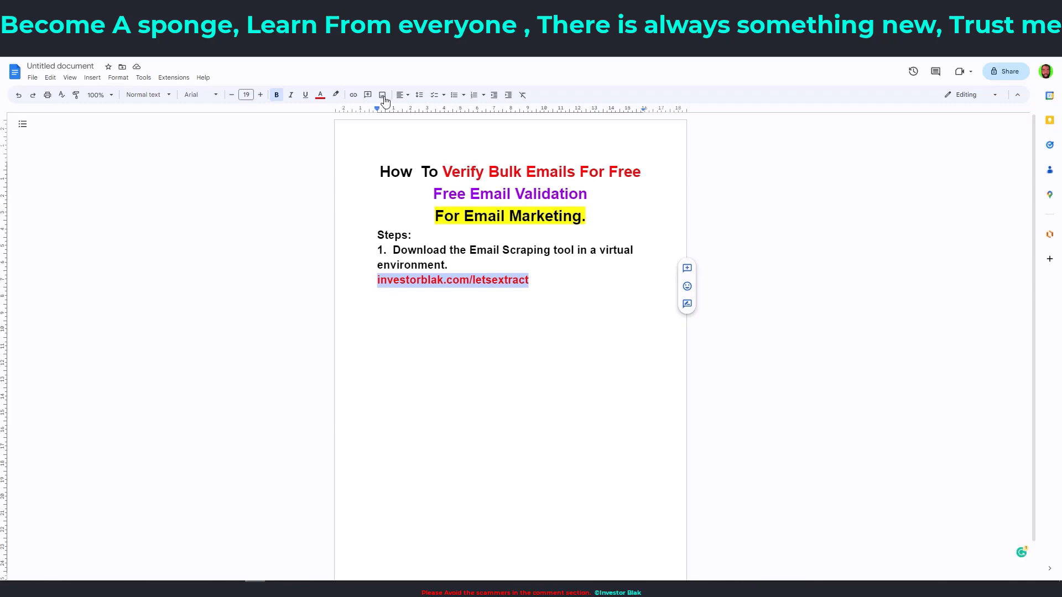
{"action": "key", "text": "ctrl+c"}
{"action": "key", "text": "ctrl+t"}
{"action": "key", "text": "ctrl+v"}
{"action": "key", "text": "Return"}
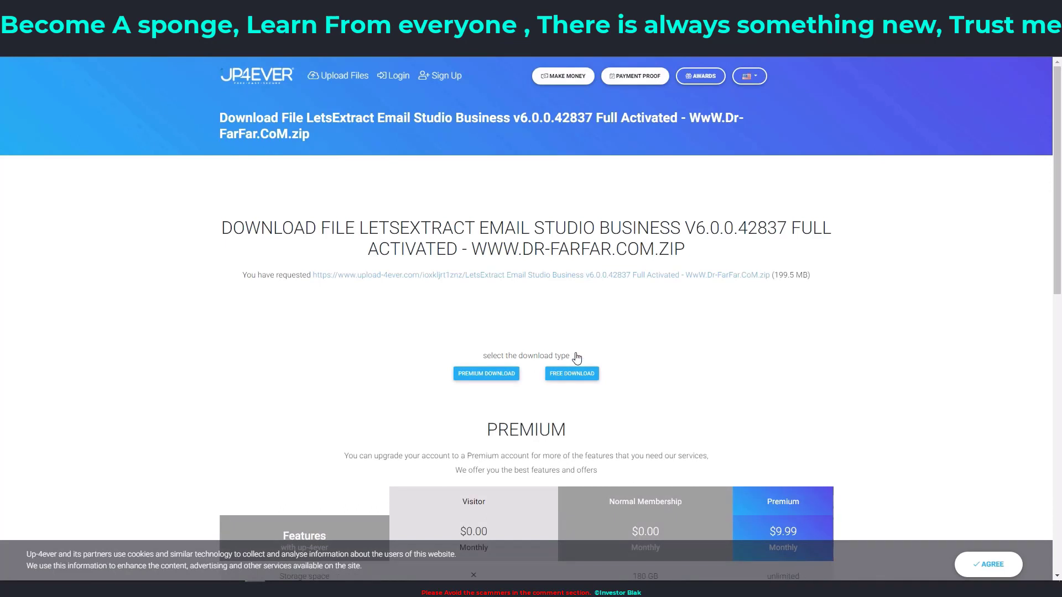
- Choose Free Download, close the ad pages, pass the reCAPTCHA, and create the download link
{"action": "left_click", "coordinate": [572, 376]}
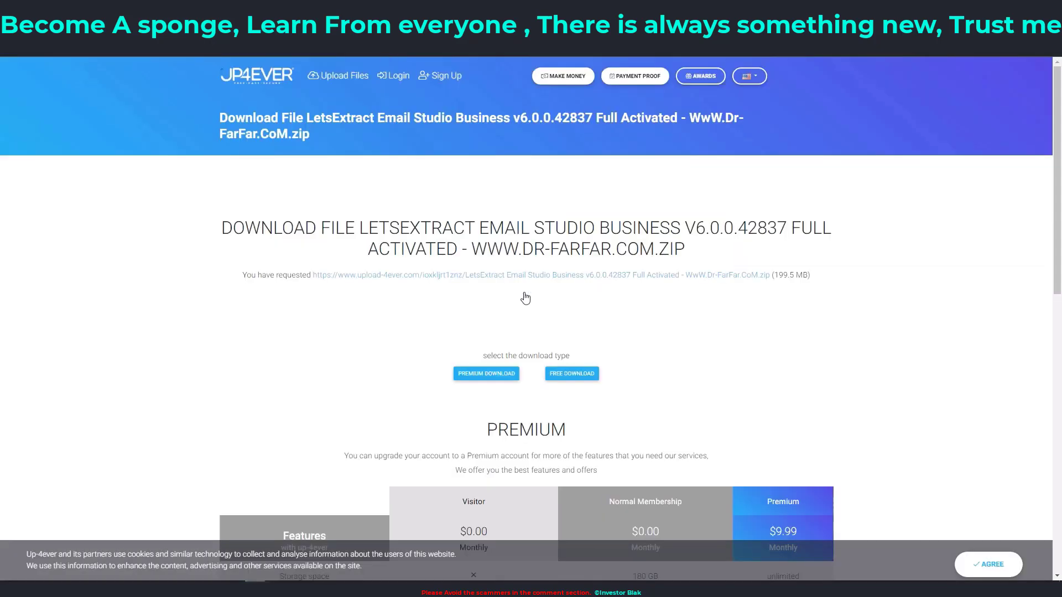
{"action": "left_click", "coordinate": [572, 373]}
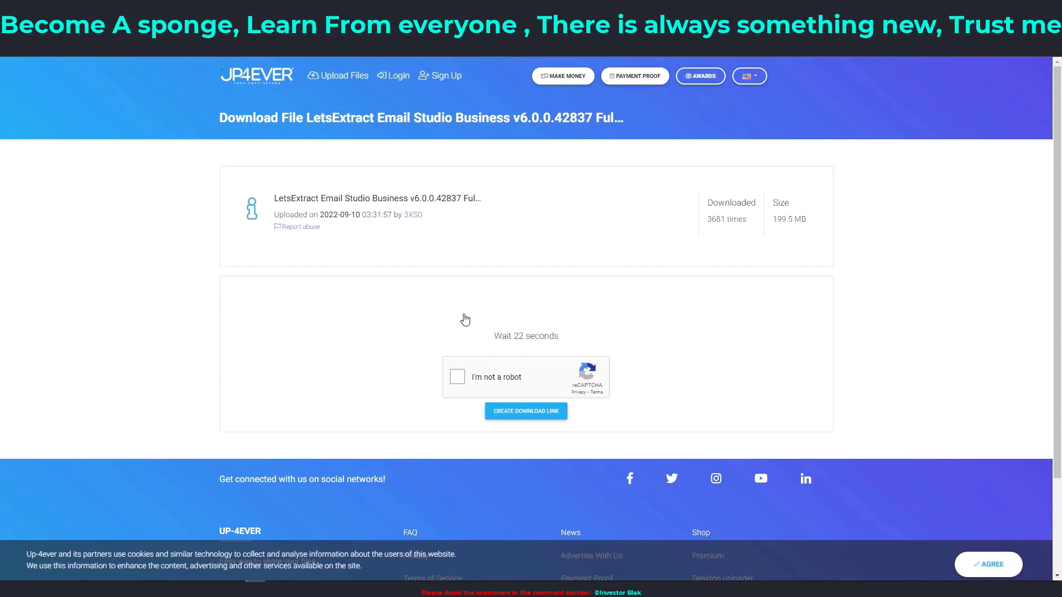
{"action": "left_click", "coordinate": [279, 200]}
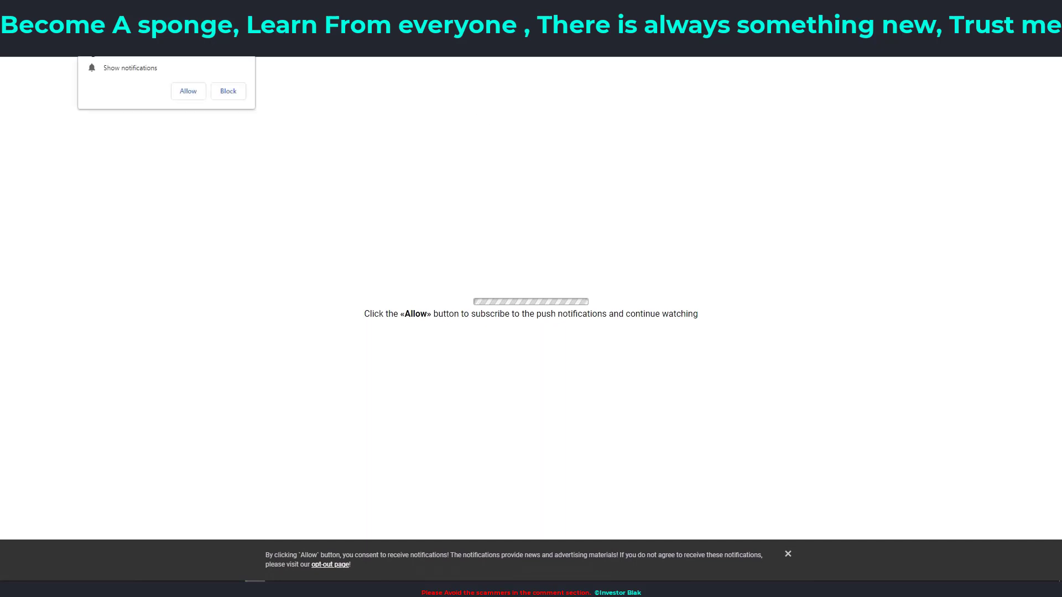
{"action": "key", "text": "ctrl+w"}
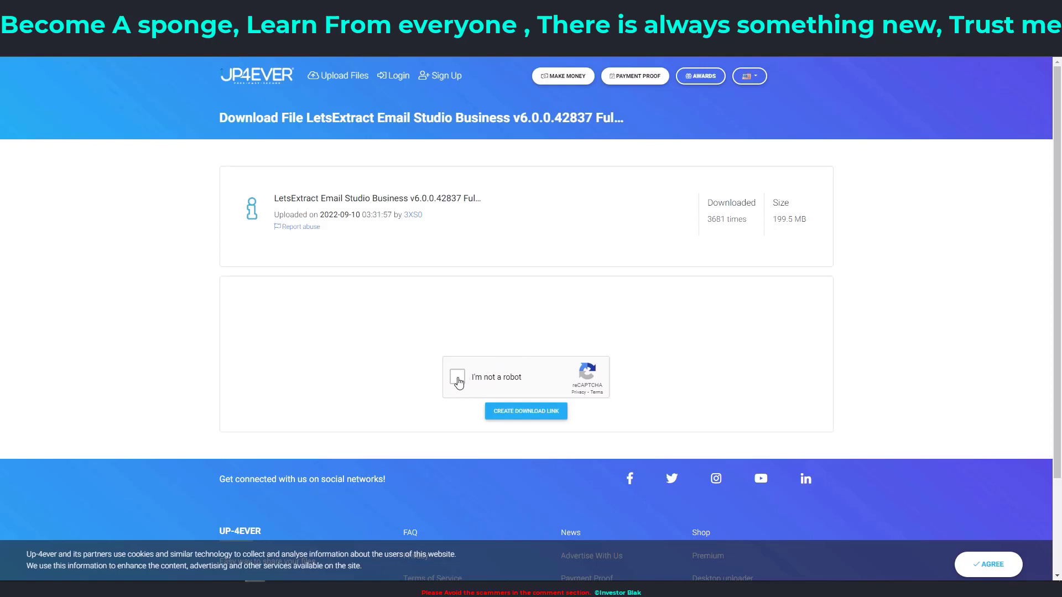
{"action": "left_click", "coordinate": [458, 379]}
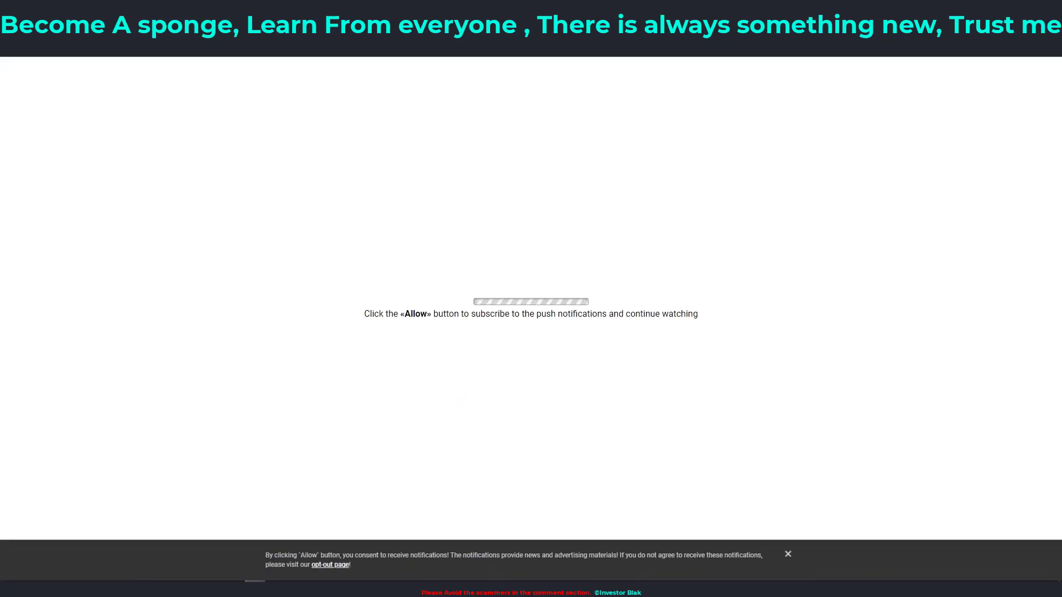
{"action": "key", "text": "ctrl+w"}
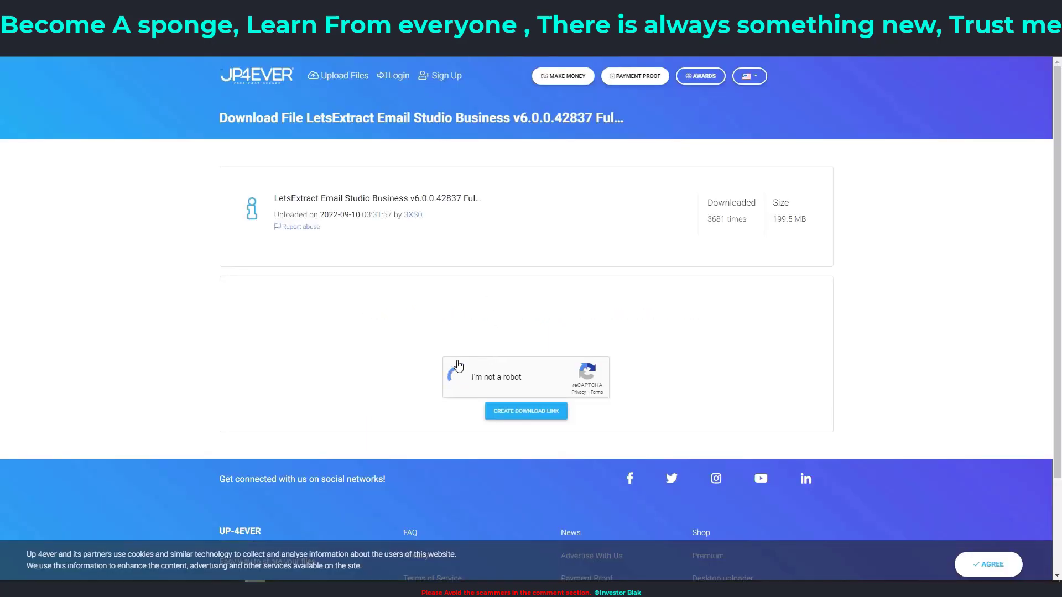
{"action": "left_click", "coordinate": [521, 418]}
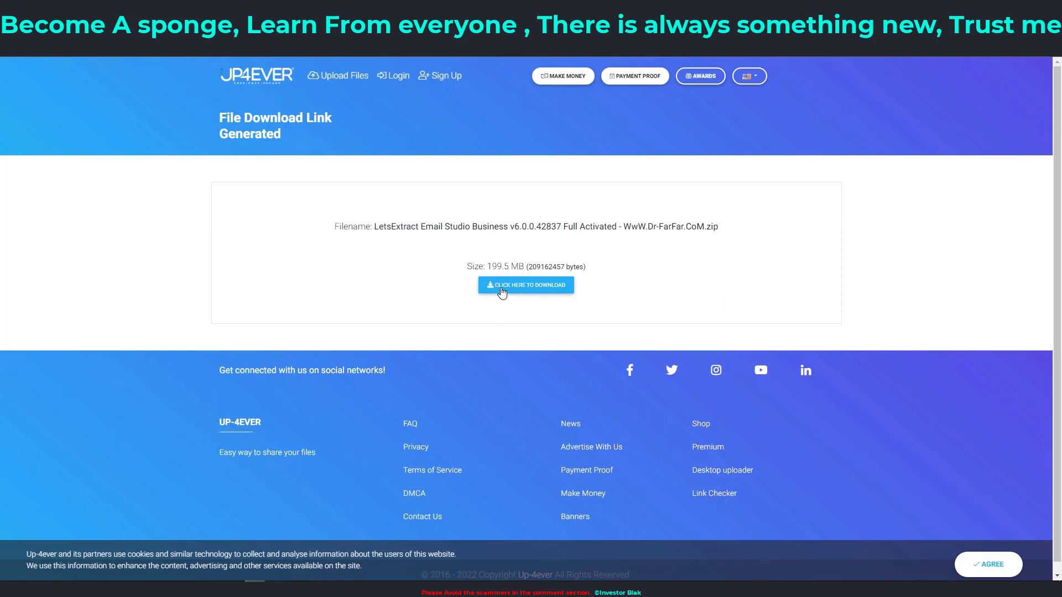
- Copy the link address of the 199.5 MB LetsExtract zip download
{"action": "left_click", "coordinate": [502, 291]}
{"action": "right_click", "coordinate": [504, 287]}
{"action": "left_click", "coordinate": [452, 148]}
{"action": "right_click", "coordinate": [511, 286]}
{"action": "left_click", "coordinate": [526, 260]}
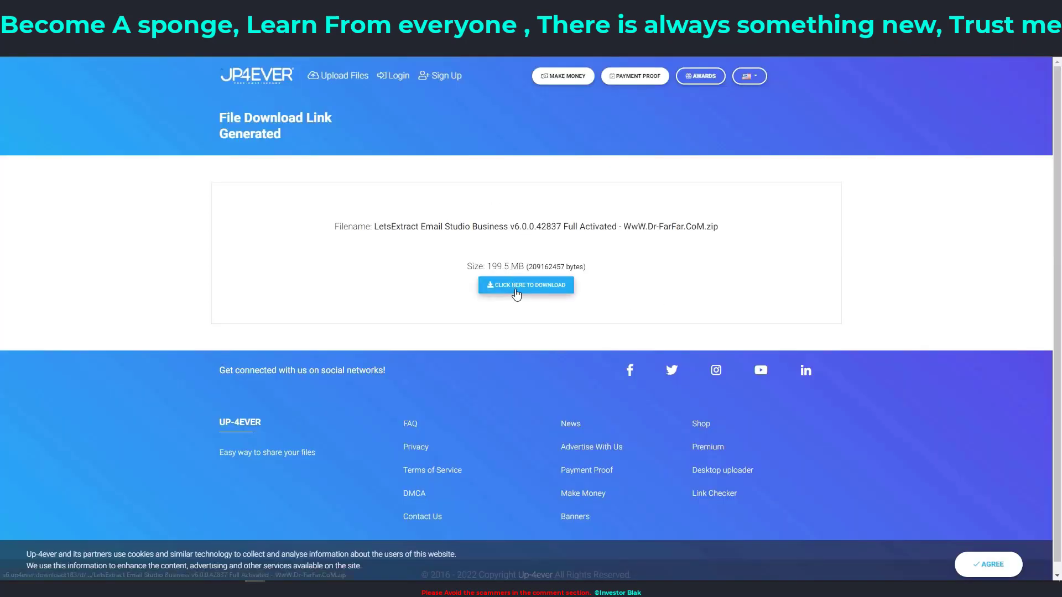
{"action": "right_click", "coordinate": [516, 290]}
{"action": "left_click", "coordinate": [556, 358]}
{"action": "left_click", "coordinate": [621, 372]}
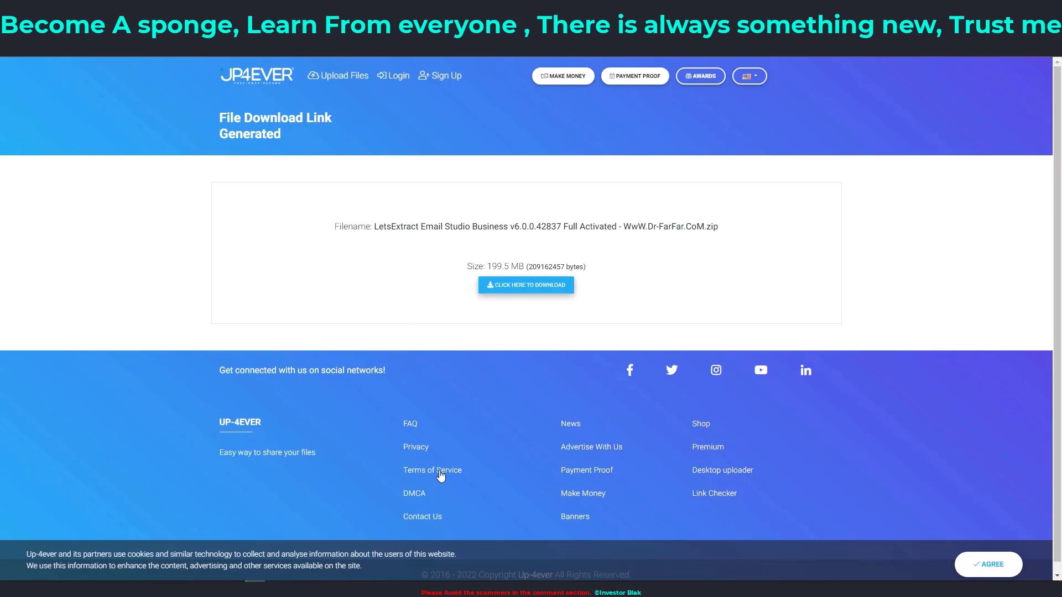
- Add the copied LetsExtract zip link in Xtreme Download Manager, start it, pause at 2%, and close the manager
{"action": "left_click", "coordinate": [939, 581]}
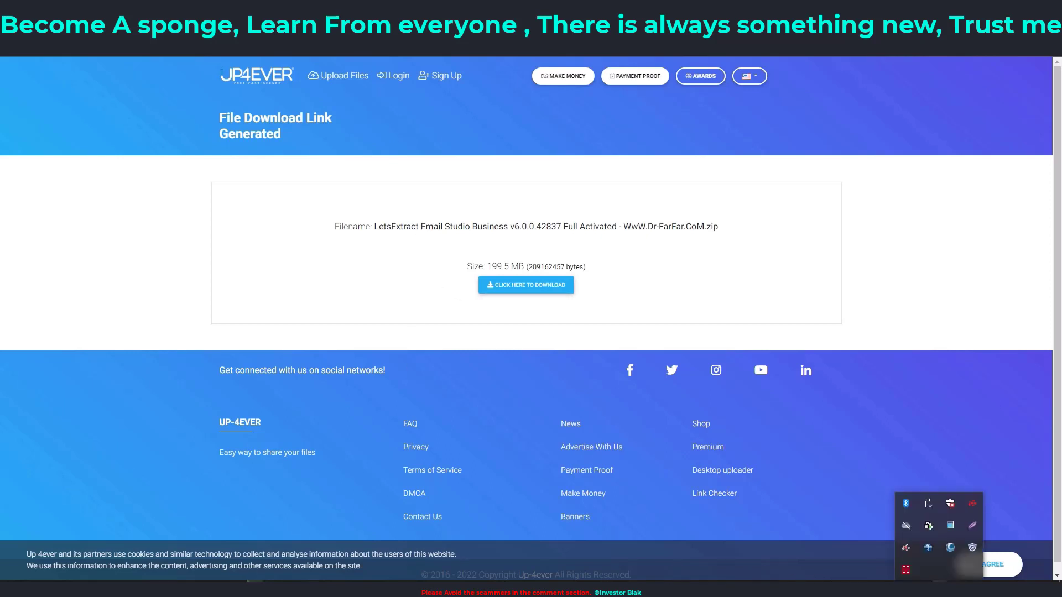
{"action": "left_click", "coordinate": [927, 550]}
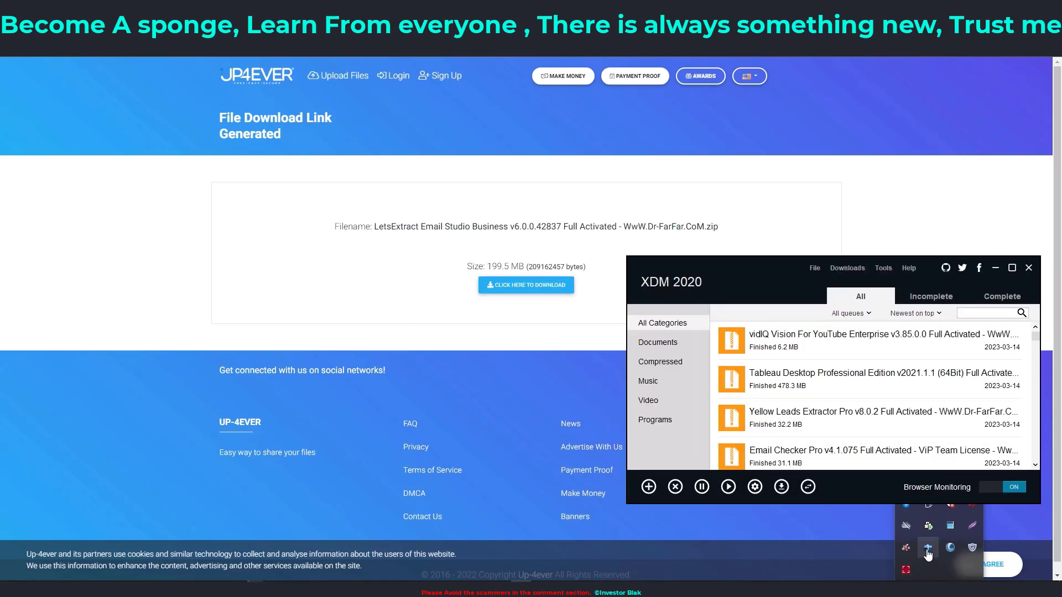
{"action": "left_click_drag", "start_coordinate": [695, 272], "coordinate": [353, 173]}
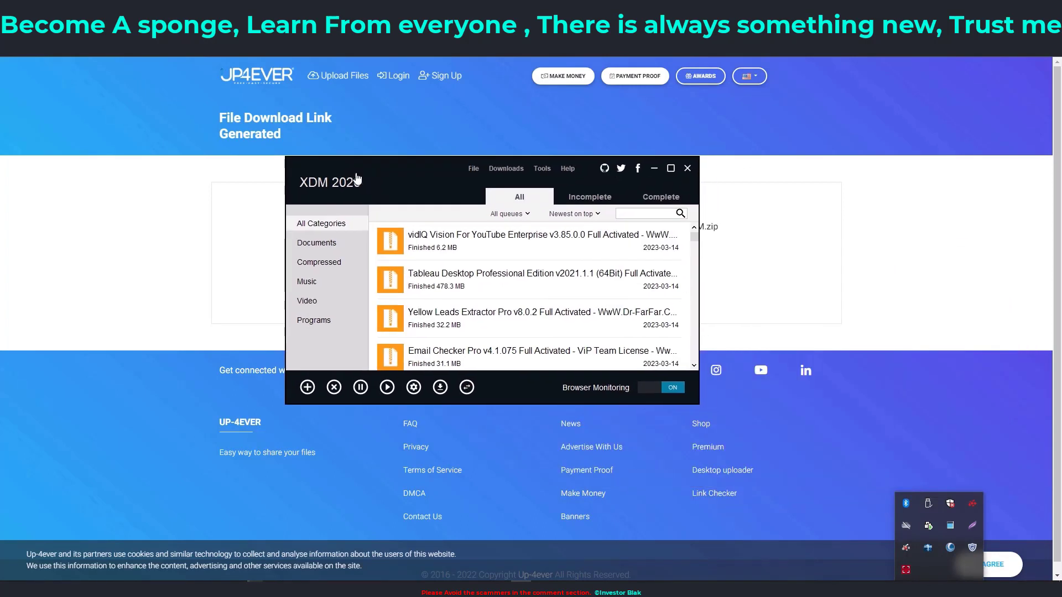
{"action": "left_click", "coordinate": [306, 388]}
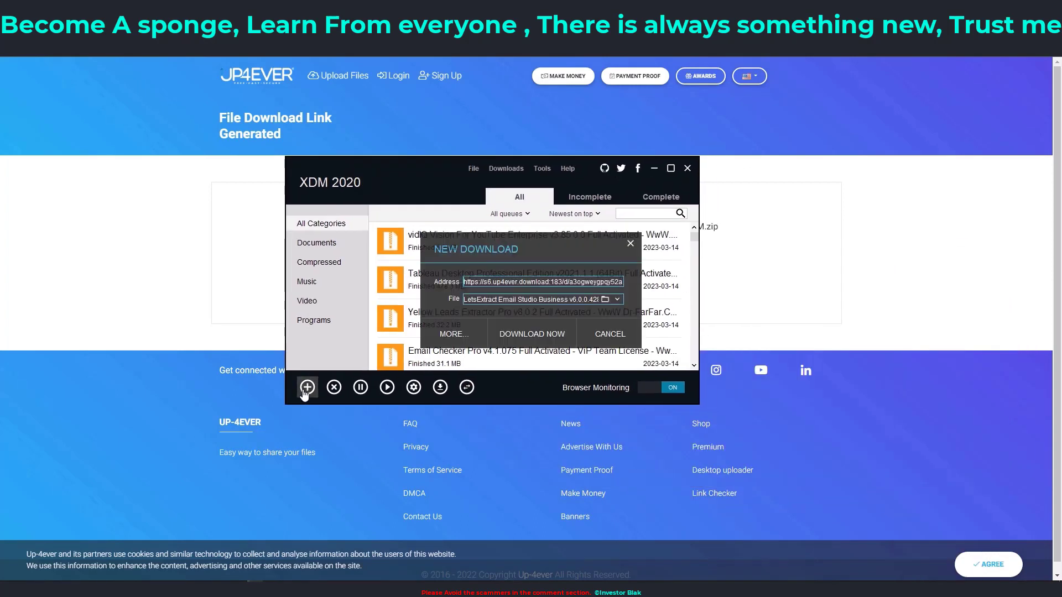
{"action": "left_click", "coordinate": [517, 334]}
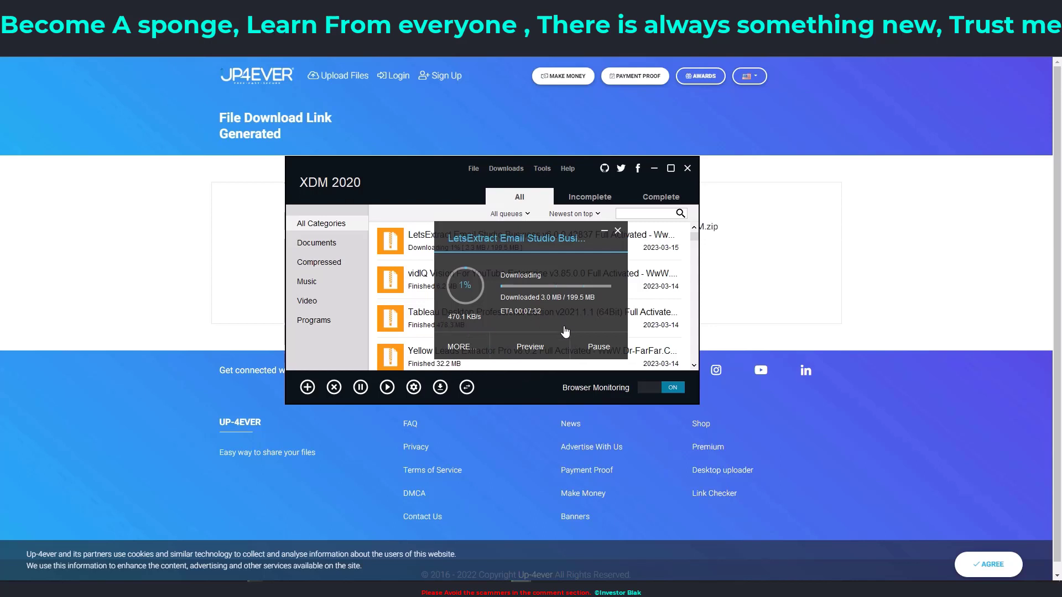
{"action": "left_click", "coordinate": [593, 344]}
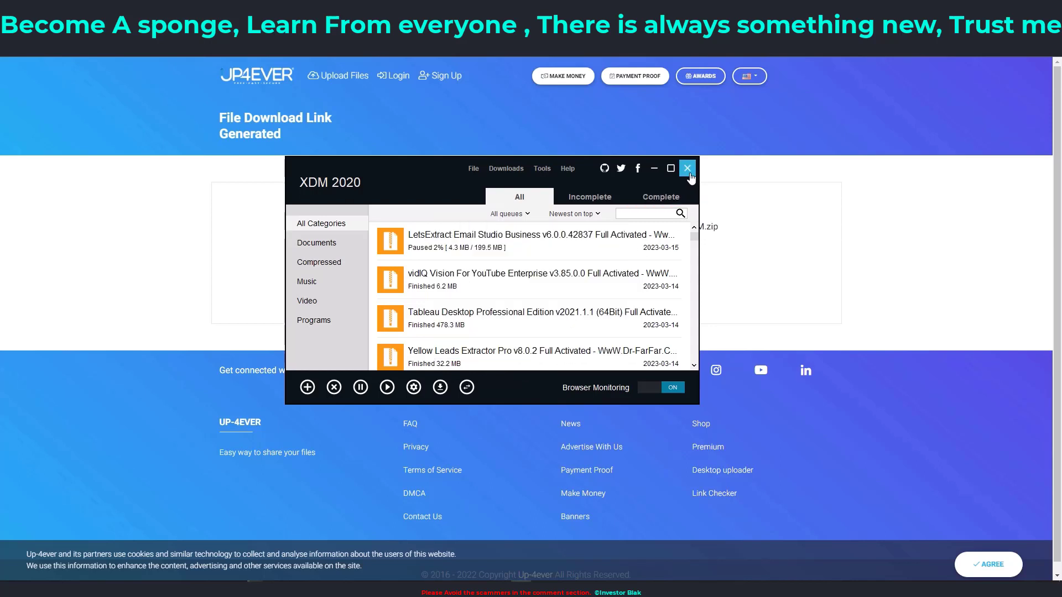
{"action": "left_click", "coordinate": [687, 169]}
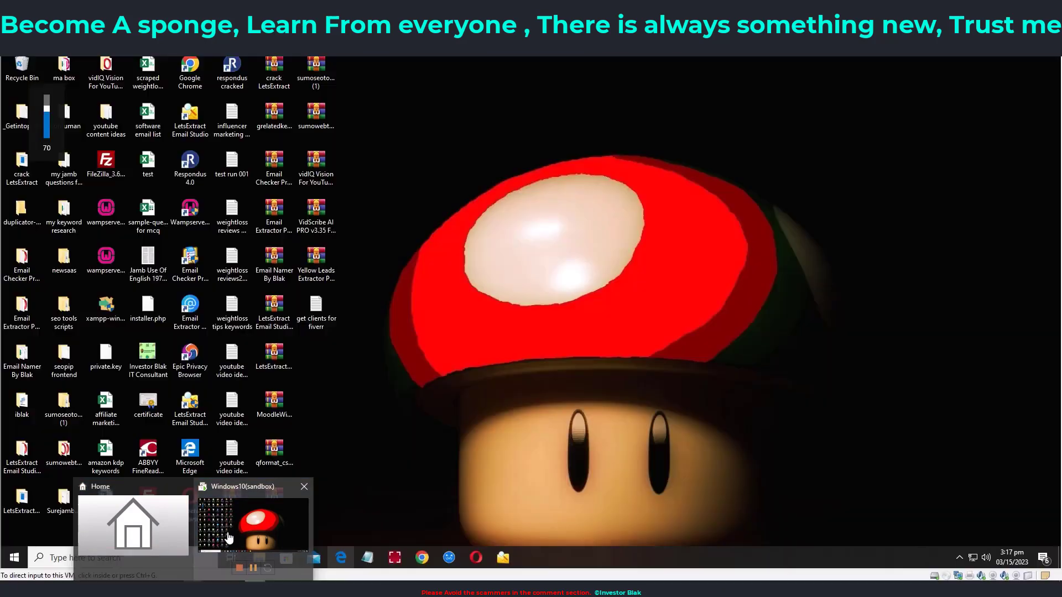
- Look at the Windows sandbox desktop, then return to the host browser
{"action": "left_click", "coordinate": [229, 537]}
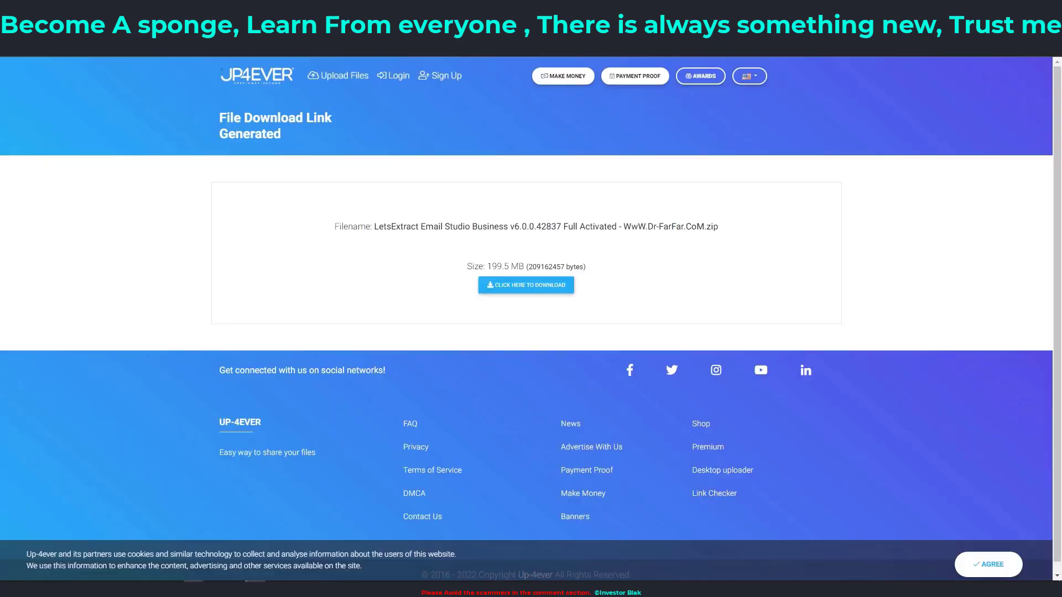
{"action": "left_click", "coordinate": [231, 541]}
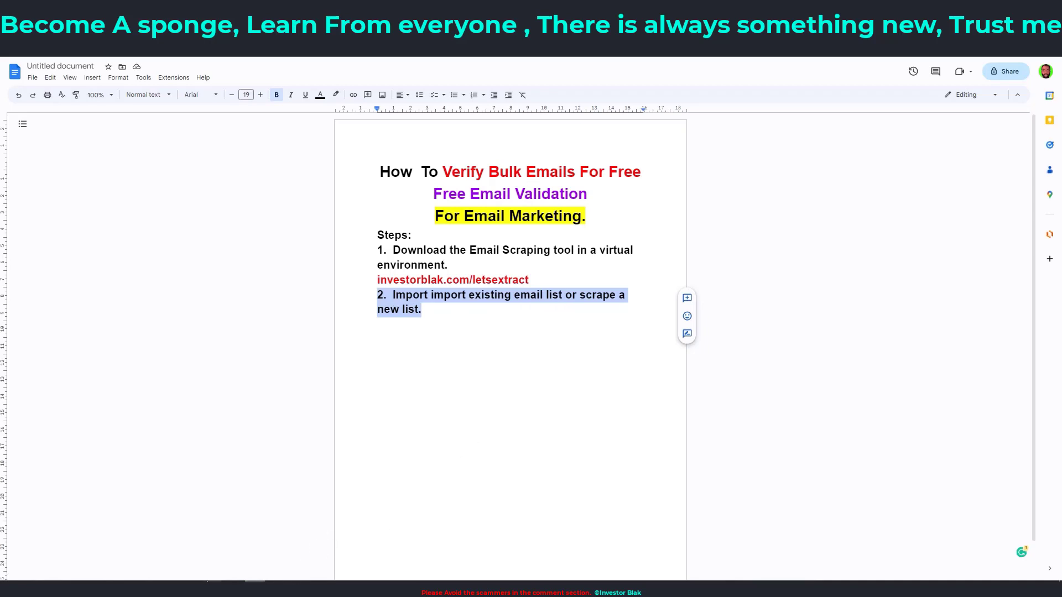
- In the sandbox, approve the LetsExtract UAC prompt, dismiss the giveaway notice, and mute the sound
{"action": "left_click", "coordinate": [263, 531]}
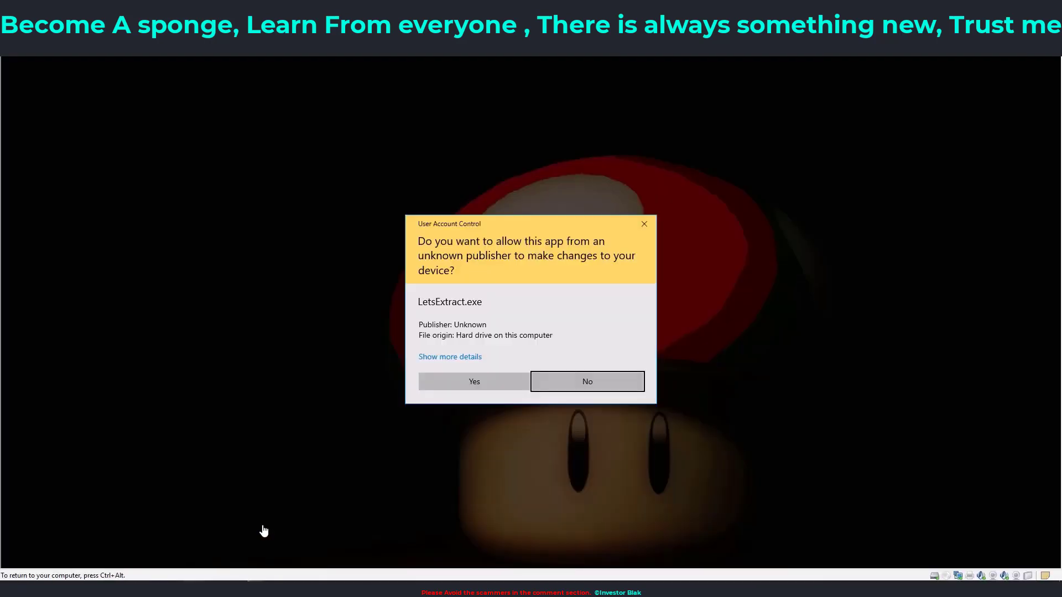
{"action": "left_click", "coordinate": [478, 383]}
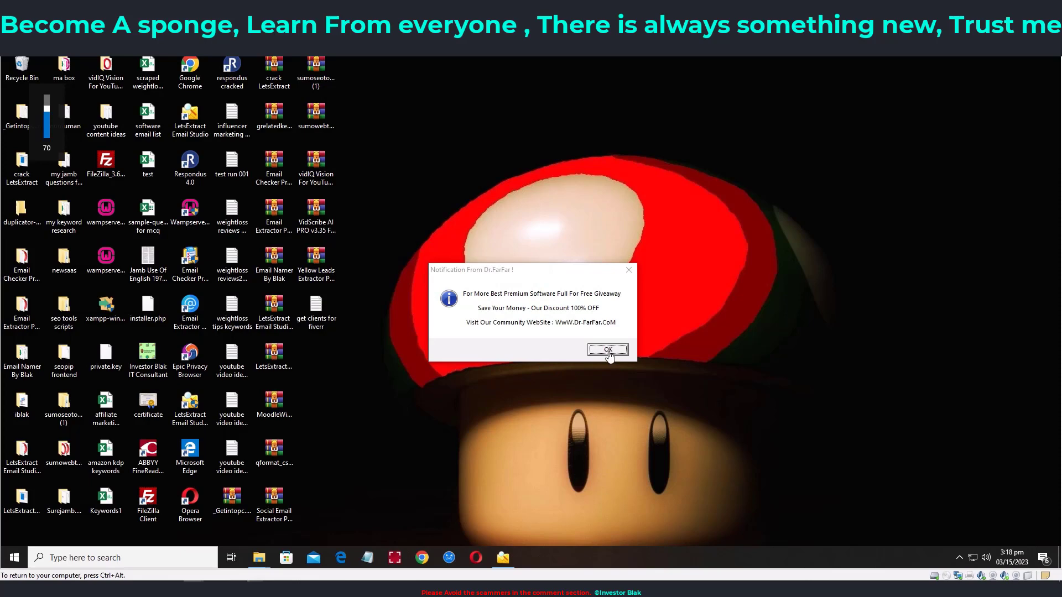
{"action": "left_click", "coordinate": [607, 350]}
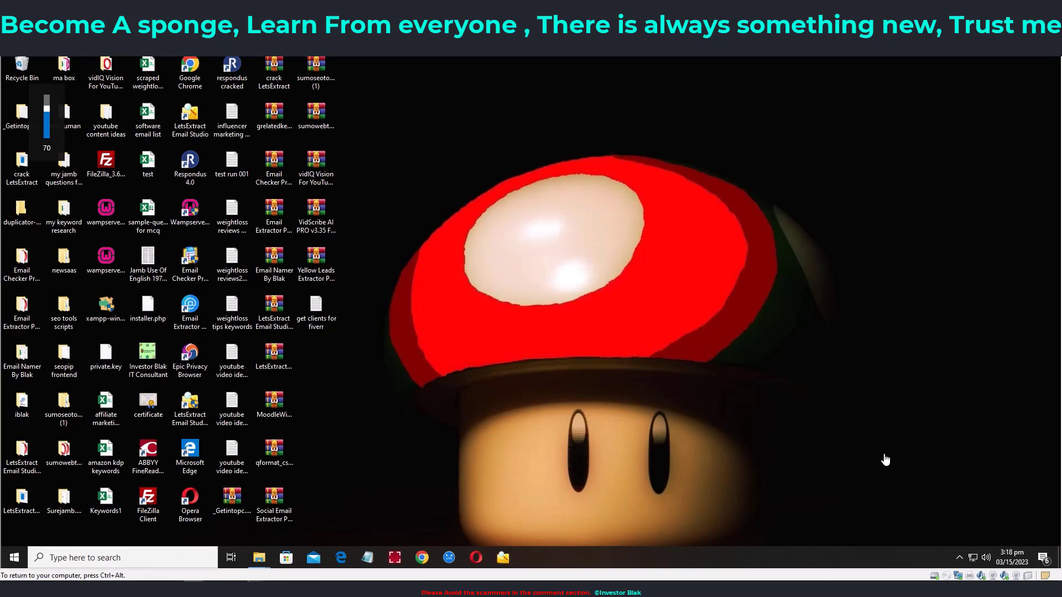
{"action": "right_click", "coordinate": [985, 559]}
{"action": "left_click", "coordinate": [987, 559]}
{"action": "left_click", "coordinate": [982, 559]}
- Bring up the LetsExtract Email Studio window from the sandbox taskbar
{"action": "left_click", "coordinate": [503, 557]}
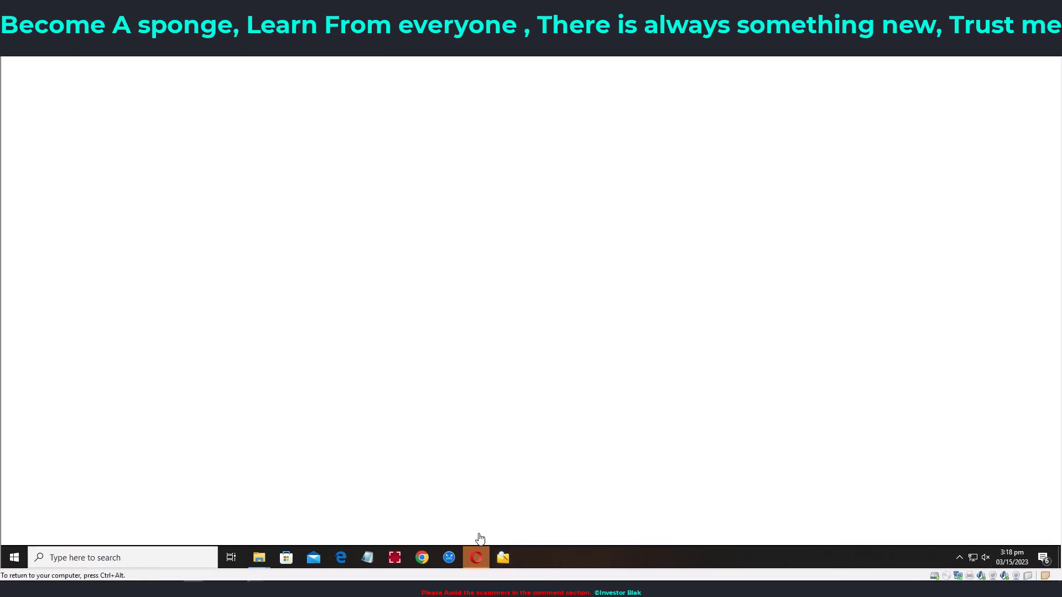
{"action": "key", "text": "ctrl+alt"}
{"action": "left_click", "coordinate": [487, 559]}
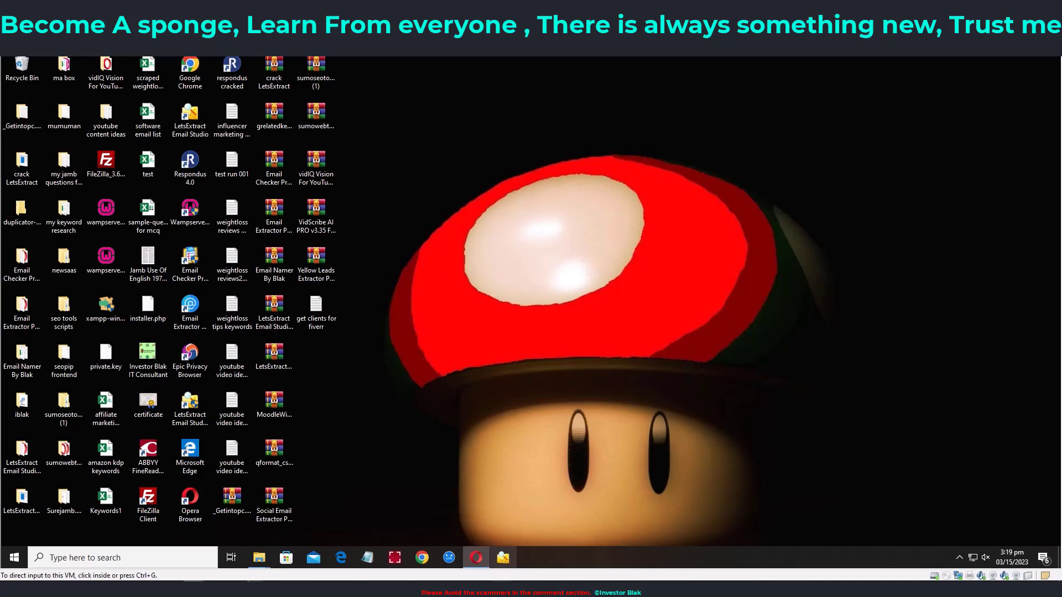
{"action": "left_click", "coordinate": [503, 558]}
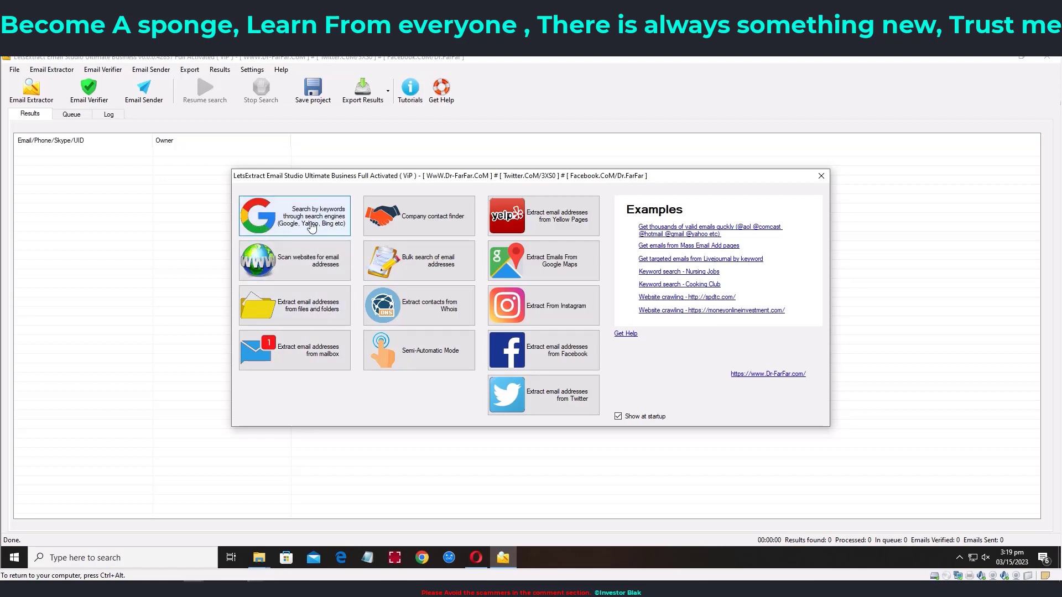
- Use file search to pick scraped weightloss leads.csv from the Desktop and start extracting emails
{"action": "left_click", "coordinate": [309, 312]}
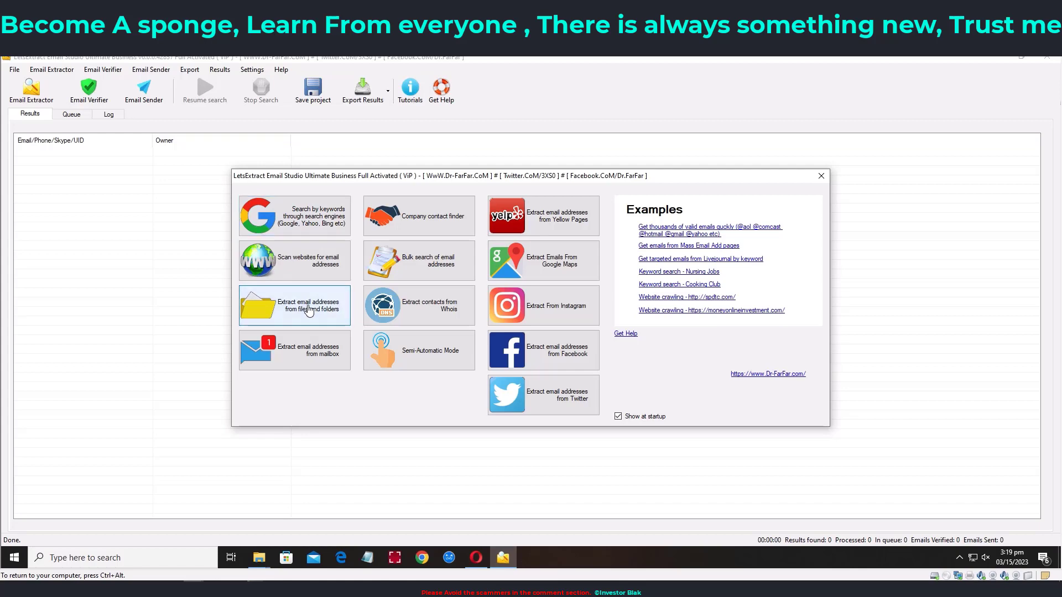
{"action": "left_click", "coordinate": [705, 267]}
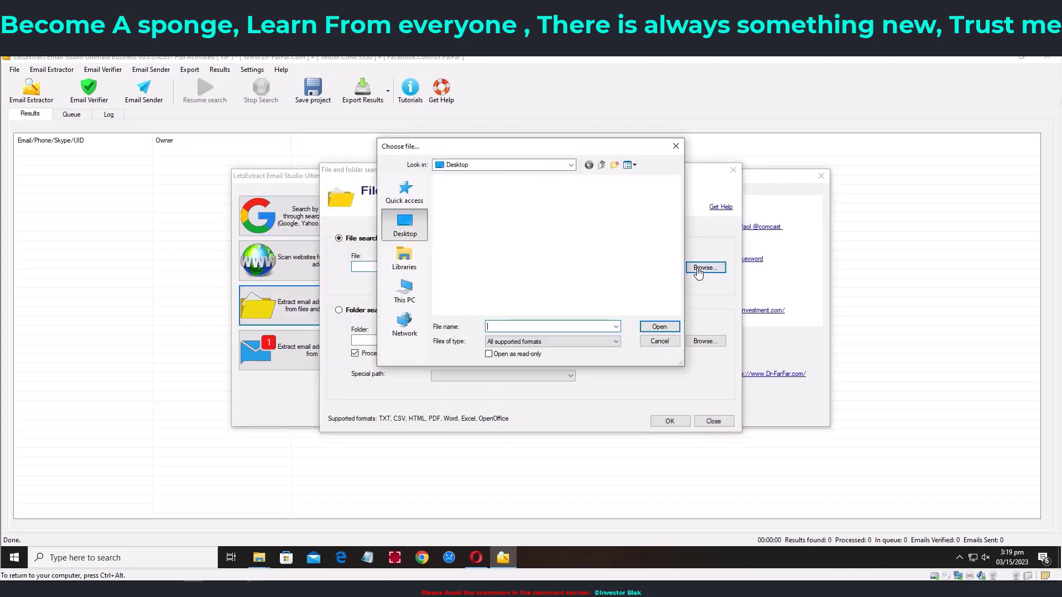
{"action": "left_click", "coordinate": [403, 229]}
{"action": "scroll", "coordinate": [518, 244], "scroll_direction": "down", "scroll_amount": 6}
{"action": "scroll", "coordinate": [518, 251], "scroll_direction": "down", "scroll_amount": 8}
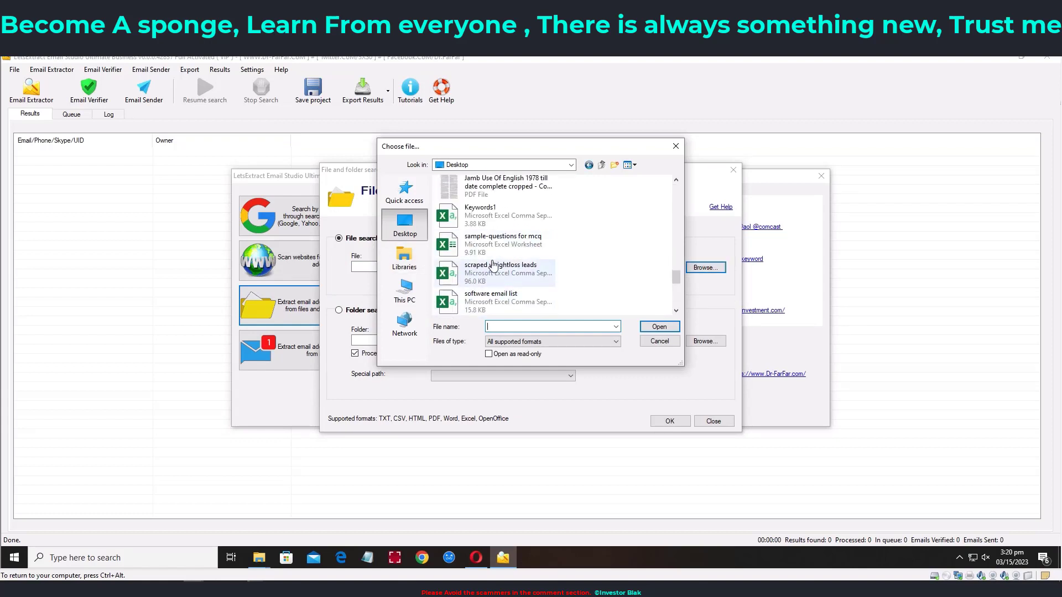
{"action": "scroll", "coordinate": [515, 249], "scroll_direction": "down", "scroll_amount": 3}
{"action": "scroll", "coordinate": [497, 237], "scroll_direction": "up", "scroll_amount": 3}
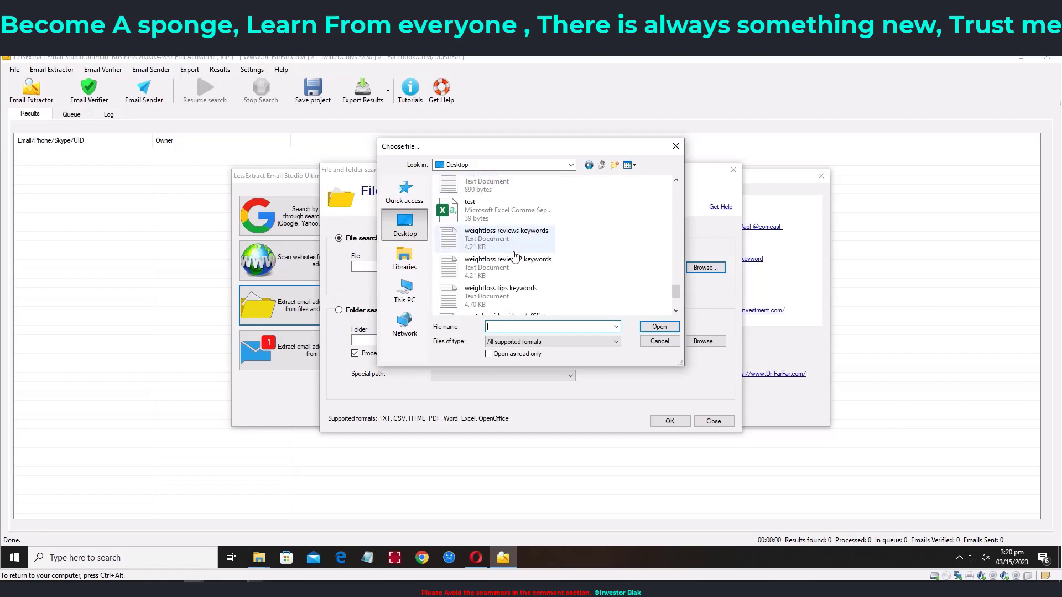
{"action": "scroll", "coordinate": [481, 230], "scroll_direction": "down", "scroll_amount": 1}
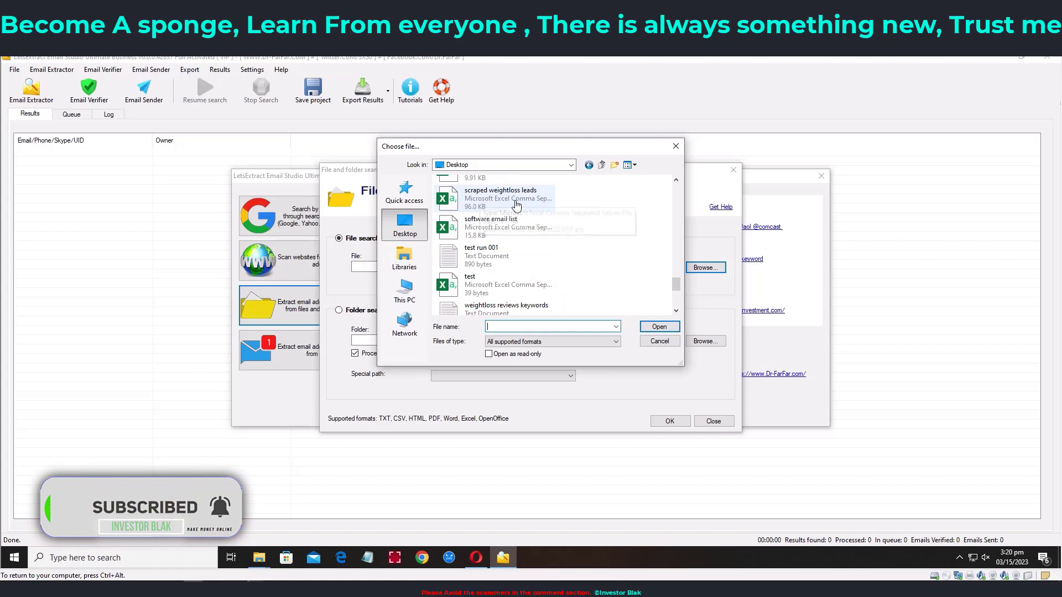
{"action": "left_click", "coordinate": [486, 208]}
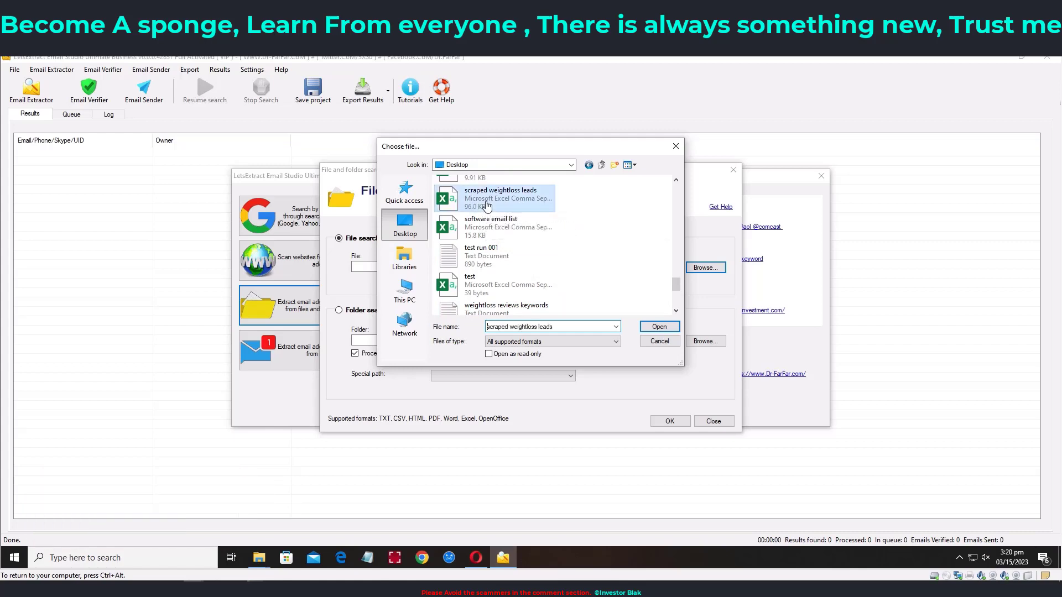
{"action": "left_click", "coordinate": [653, 328]}
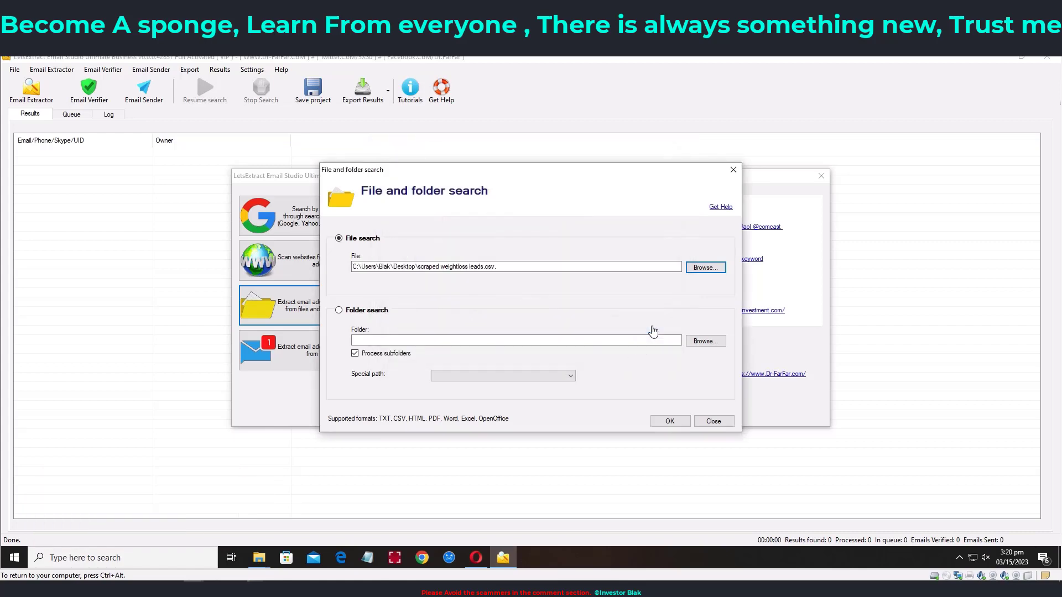
{"action": "left_click", "coordinate": [666, 422]}
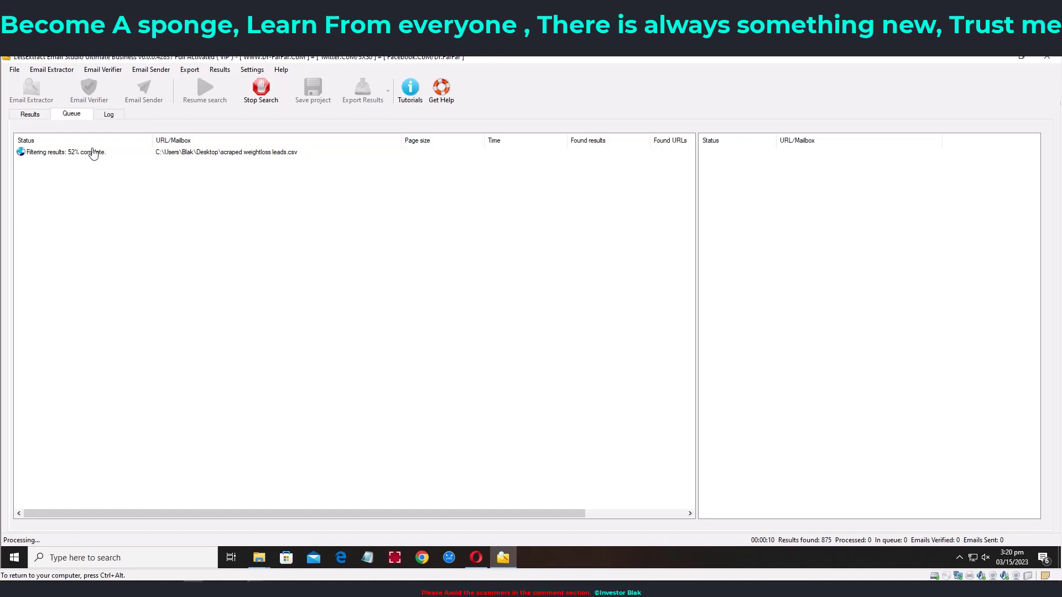
- Watch the Log and Queue tabs until the CSV is marked OK with 3841 emails found
{"action": "left_click", "coordinate": [108, 114]}
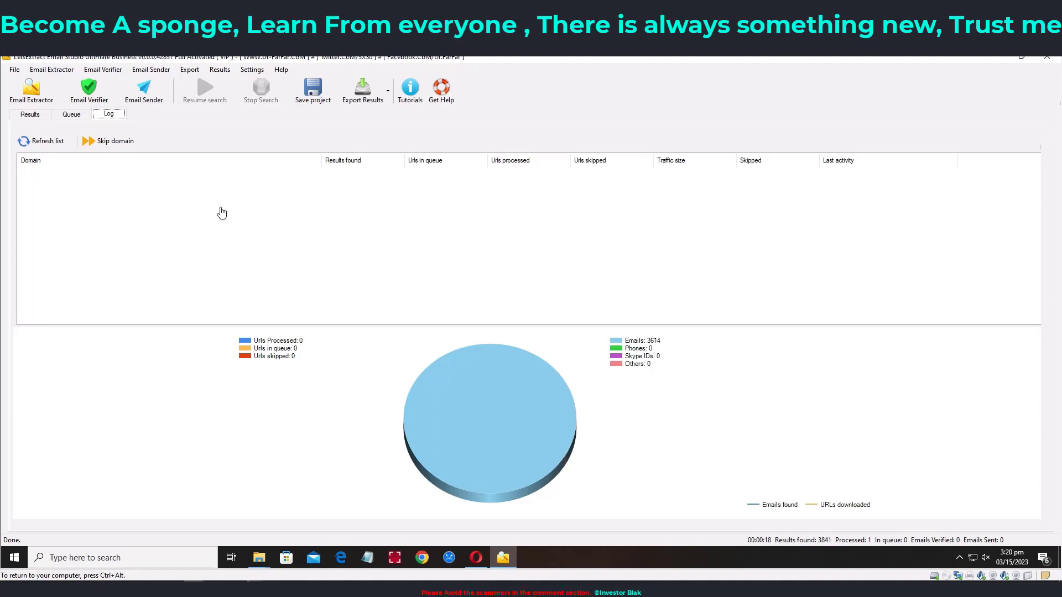
{"action": "left_click", "coordinate": [70, 115]}
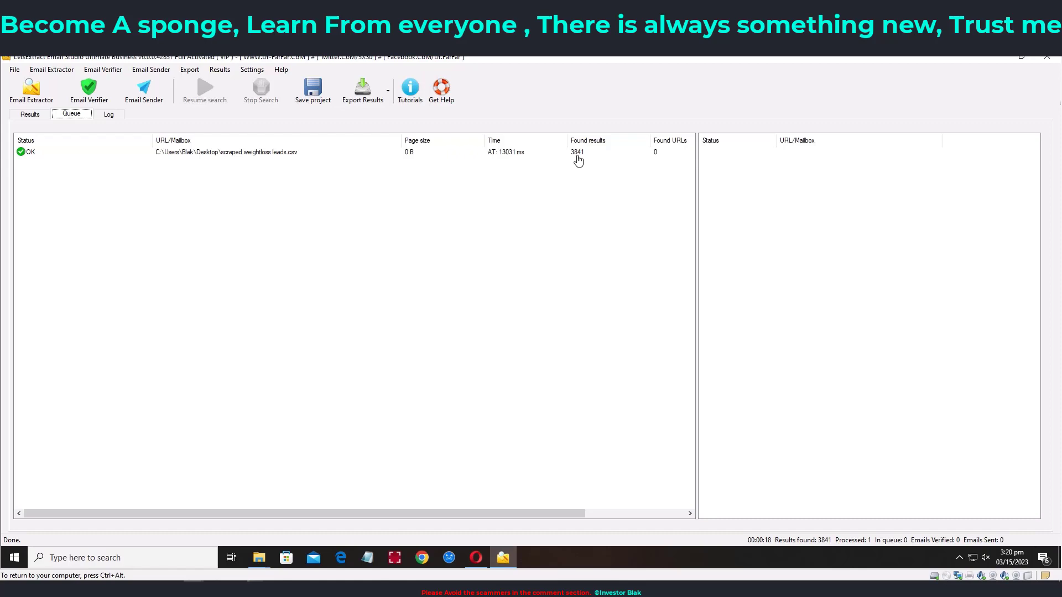
{"action": "left_click", "coordinate": [110, 115]}
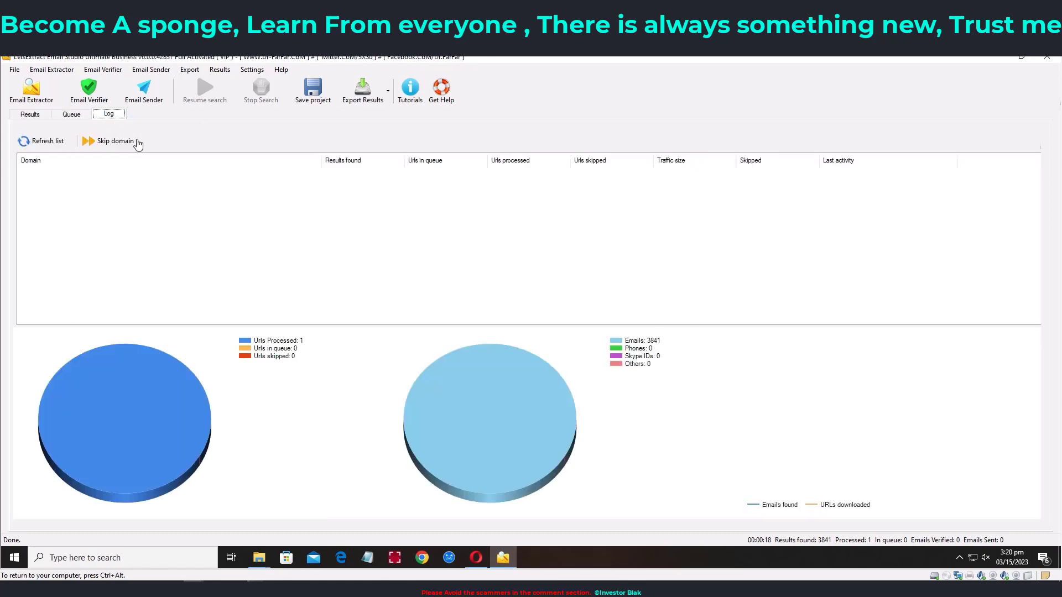
- Scroll through the Results list of 3841 emails extracted from scraped weightloss leads.csv
{"action": "left_click", "coordinate": [29, 115]}
{"action": "scroll", "coordinate": [80, 286], "scroll_direction": "down", "scroll_amount": 20}
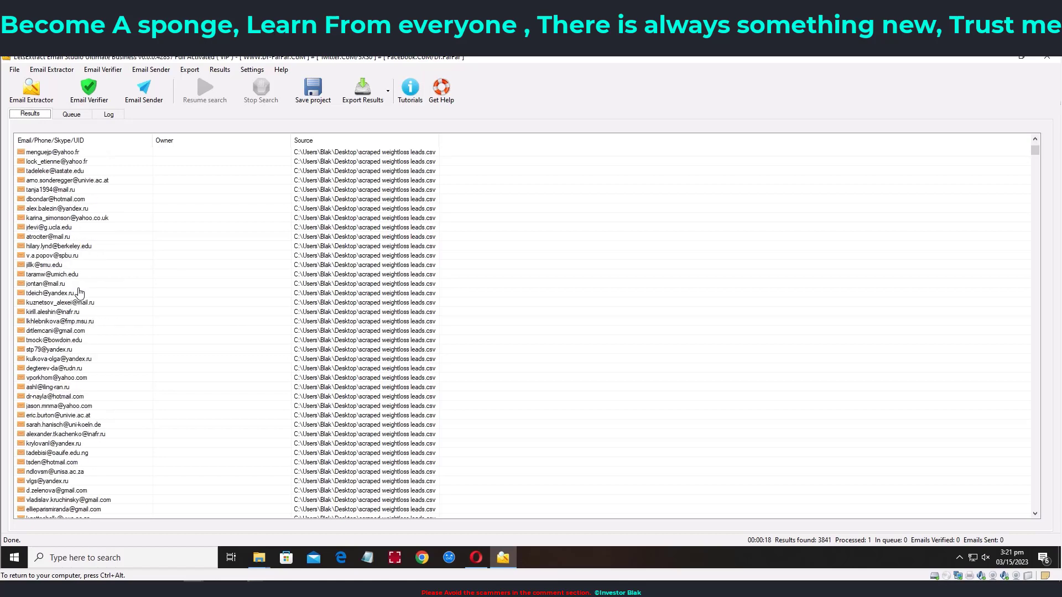
{"action": "scroll", "coordinate": [80, 293], "scroll_direction": "down", "scroll_amount": 20}
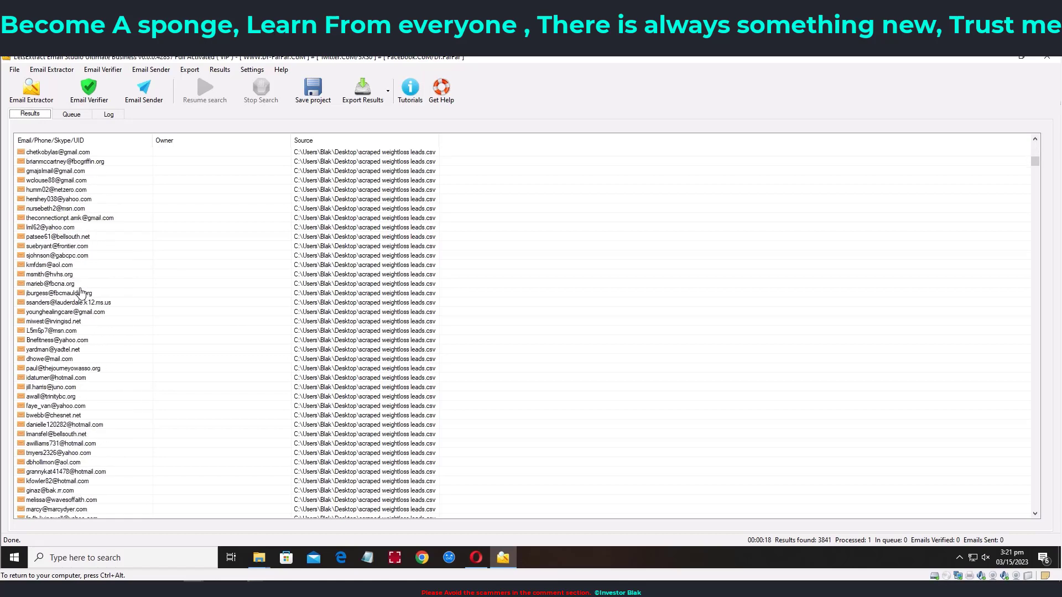
{"action": "scroll", "coordinate": [81, 295], "scroll_direction": "down", "scroll_amount": 20}
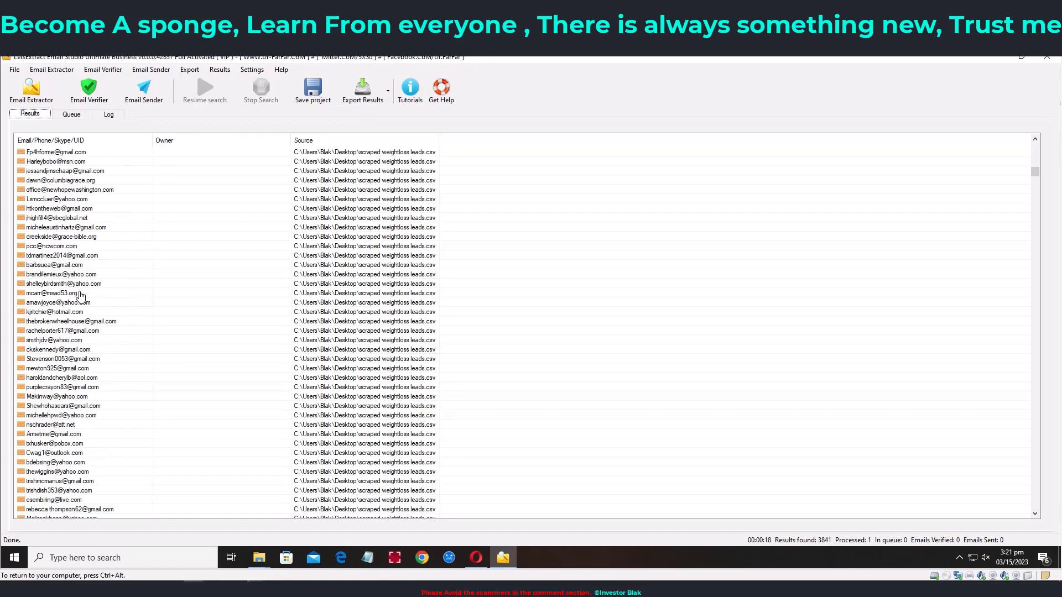
{"action": "scroll", "coordinate": [73, 308], "scroll_direction": "up", "scroll_amount": 20}
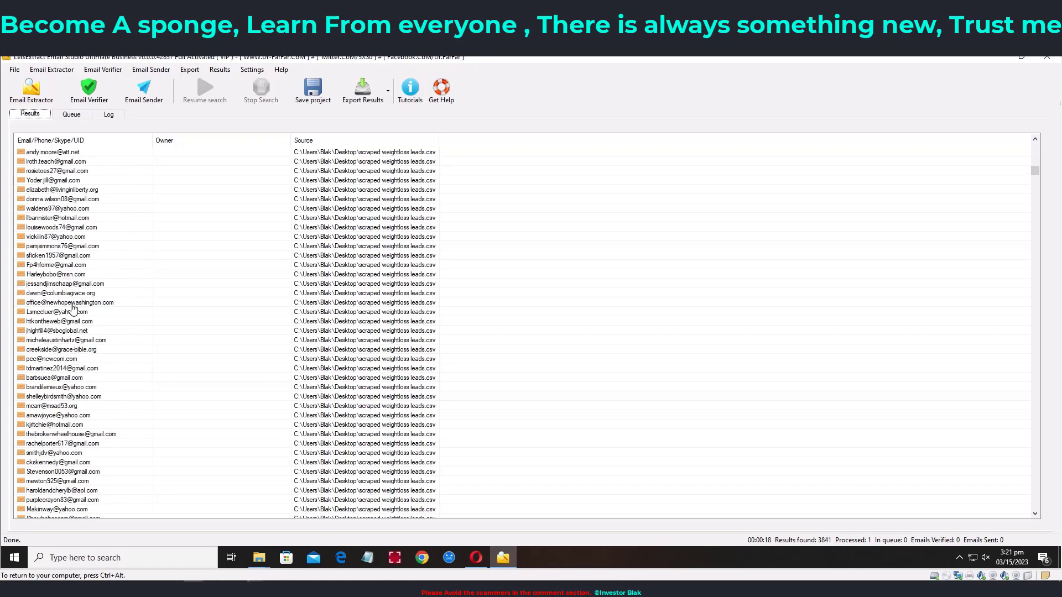
{"action": "scroll", "coordinate": [74, 307], "scroll_direction": "up", "scroll_amount": 20}
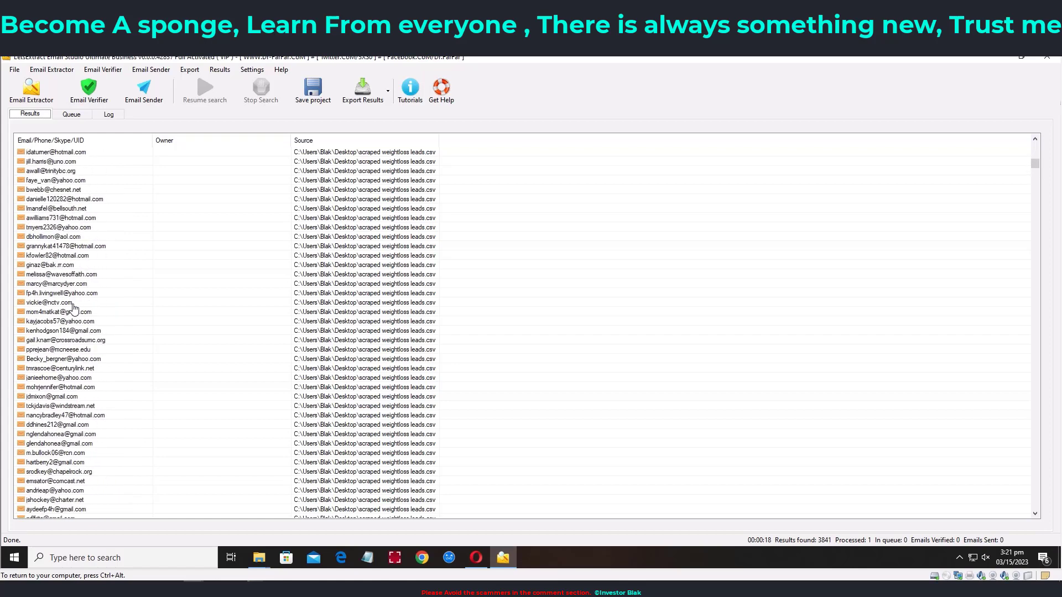
{"action": "scroll", "coordinate": [73, 308], "scroll_direction": "up", "scroll_amount": 20}
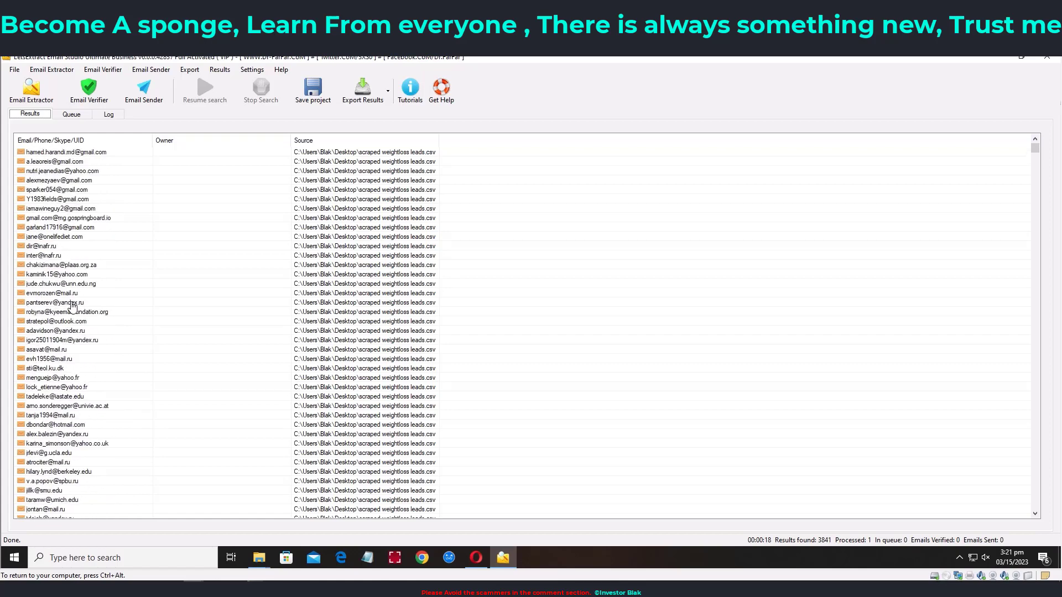
- Open Email Verifier, keep the existing Mail From address, and start verifying the 3841 emails
{"action": "left_click", "coordinate": [87, 93]}
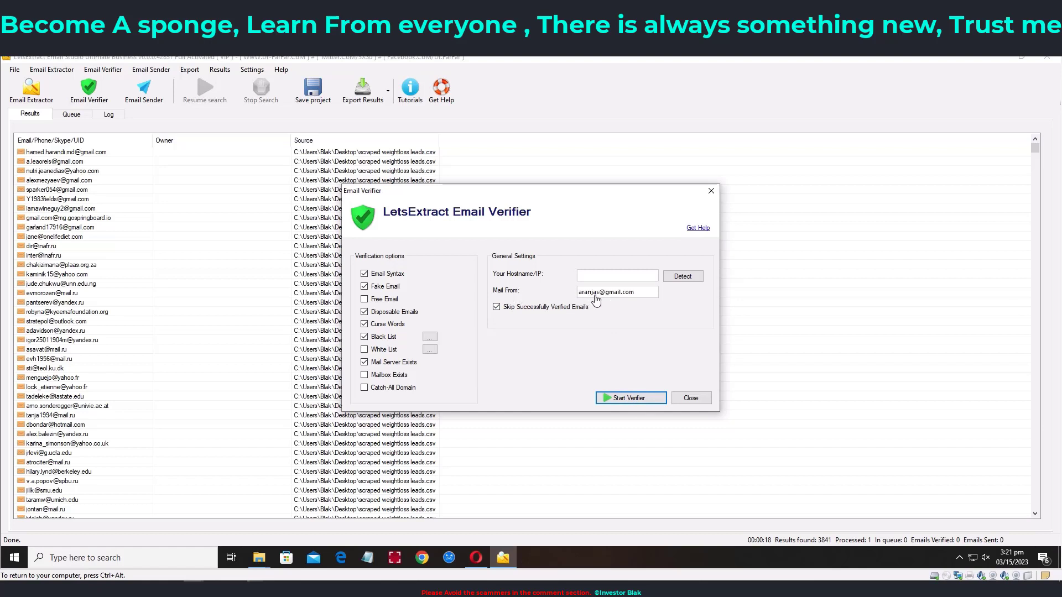
{"action": "double_click", "coordinate": [640, 298]}
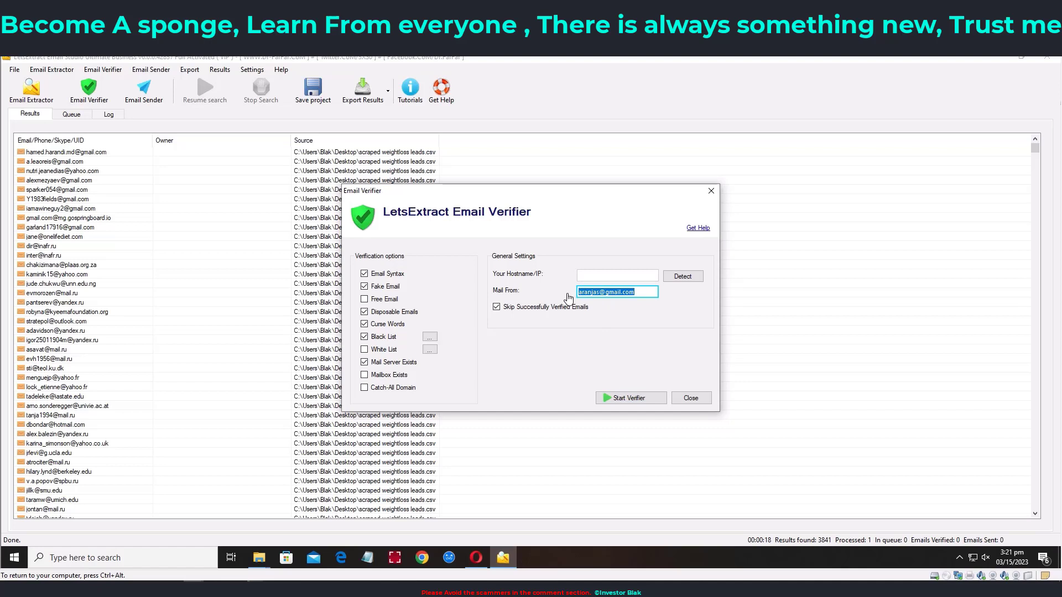
{"action": "left_click", "coordinate": [636, 297]}
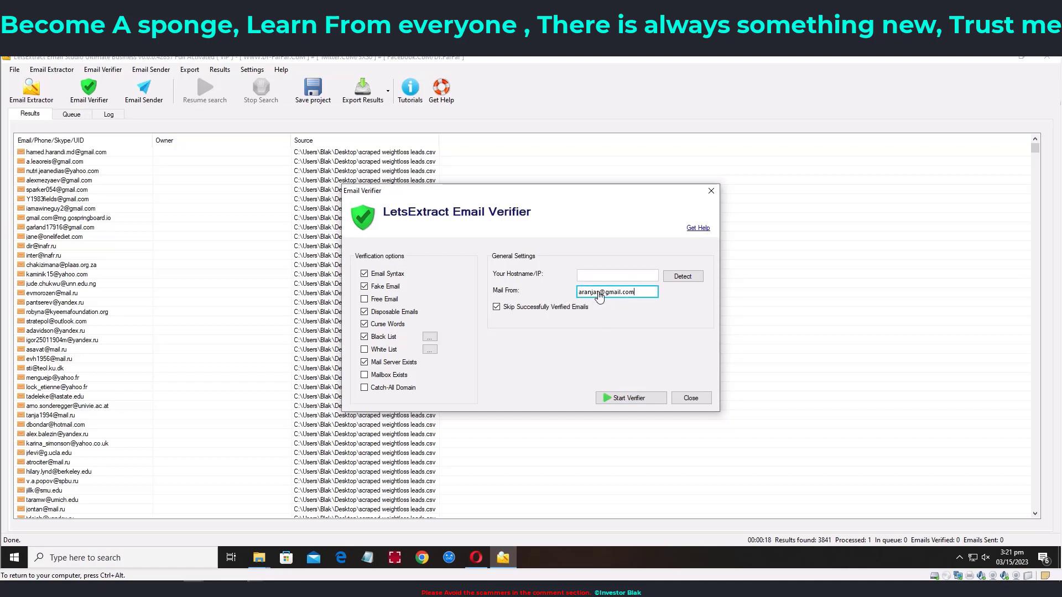
{"action": "left_click", "coordinate": [618, 401]}
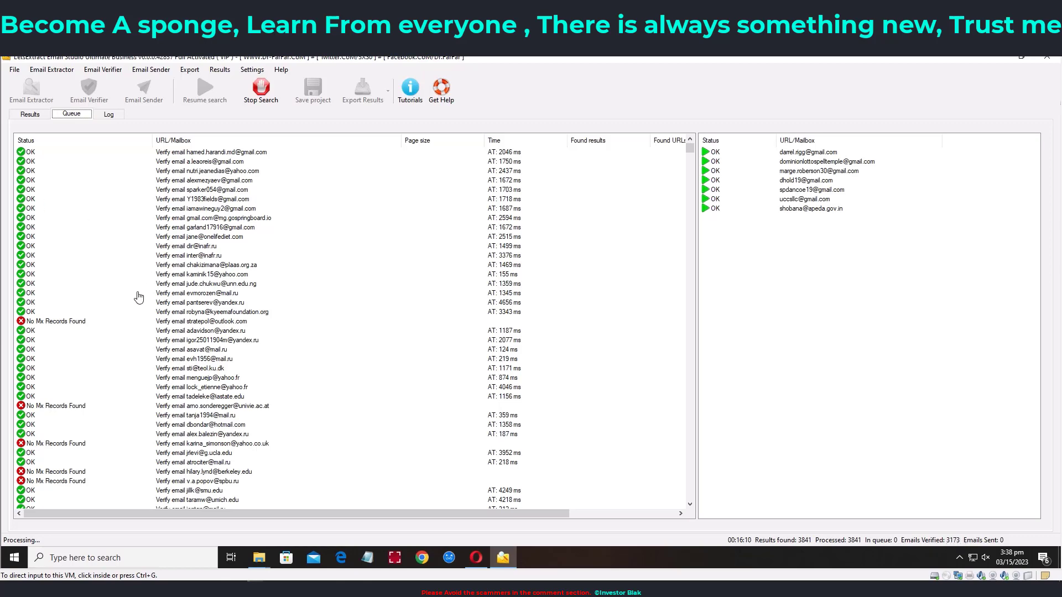
- Review the verification queue, then stop the run once 3173 of 3841 emails are verified
{"action": "scroll", "coordinate": [208, 299], "scroll_direction": "down", "scroll_amount": 8}
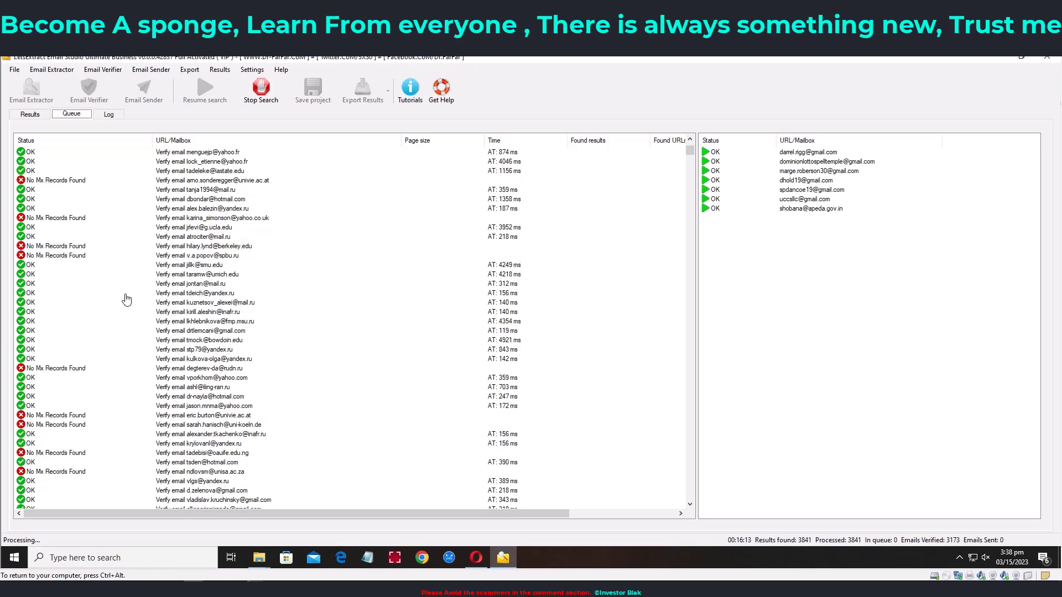
{"action": "scroll", "coordinate": [126, 299], "scroll_direction": "down", "scroll_amount": 20}
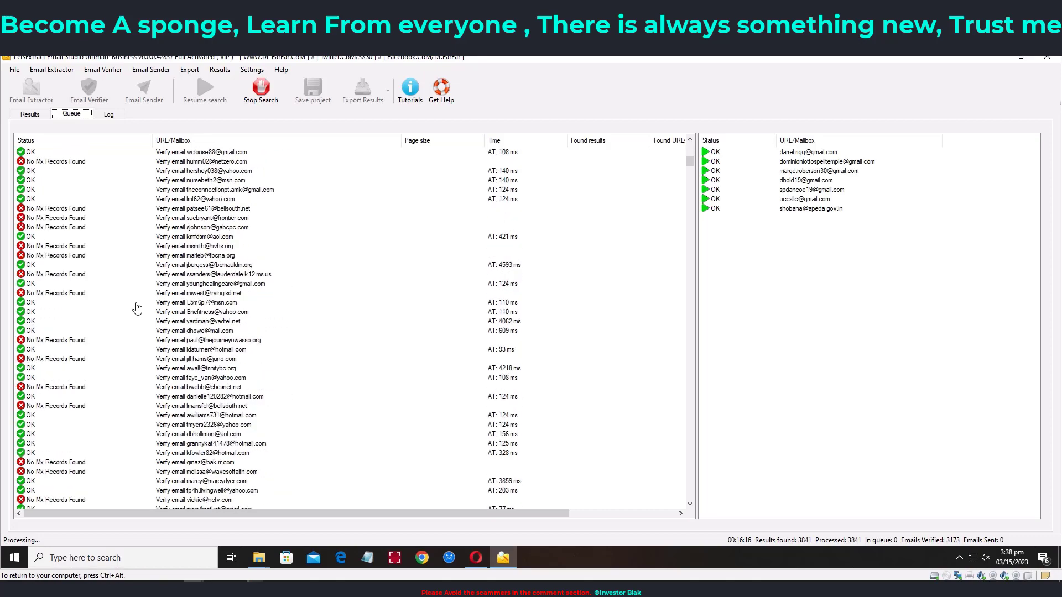
{"action": "scroll", "coordinate": [137, 308], "scroll_direction": "down", "scroll_amount": 10}
{"action": "left_click_drag", "start_coordinate": [690, 180], "coordinate": [685, 263]}
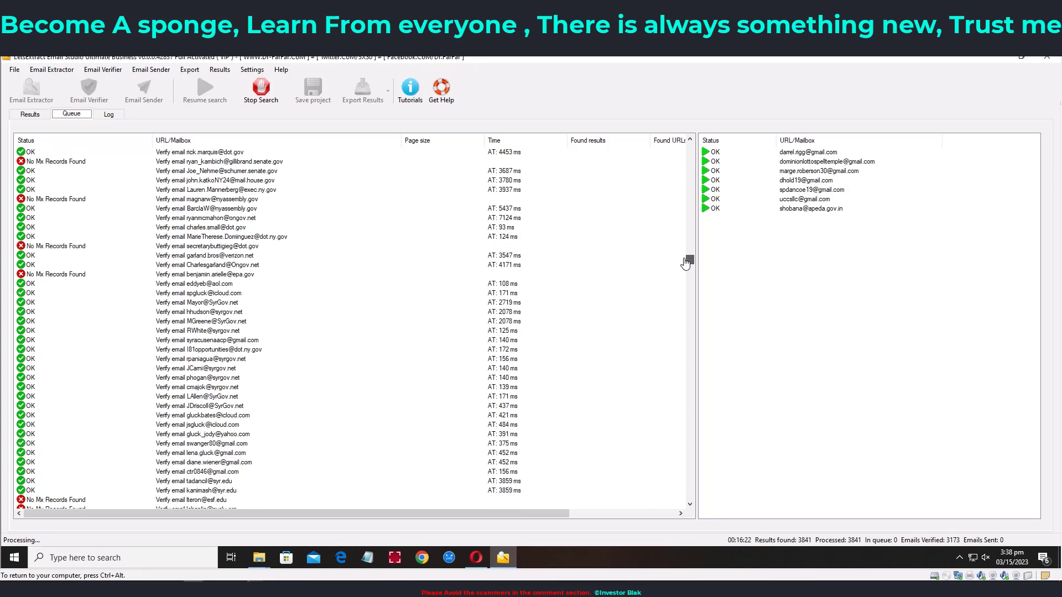
{"action": "scroll", "coordinate": [686, 262], "scroll_direction": "down", "scroll_amount": 2}
{"action": "scroll", "coordinate": [60, 210], "scroll_direction": "up", "scroll_amount": 14}
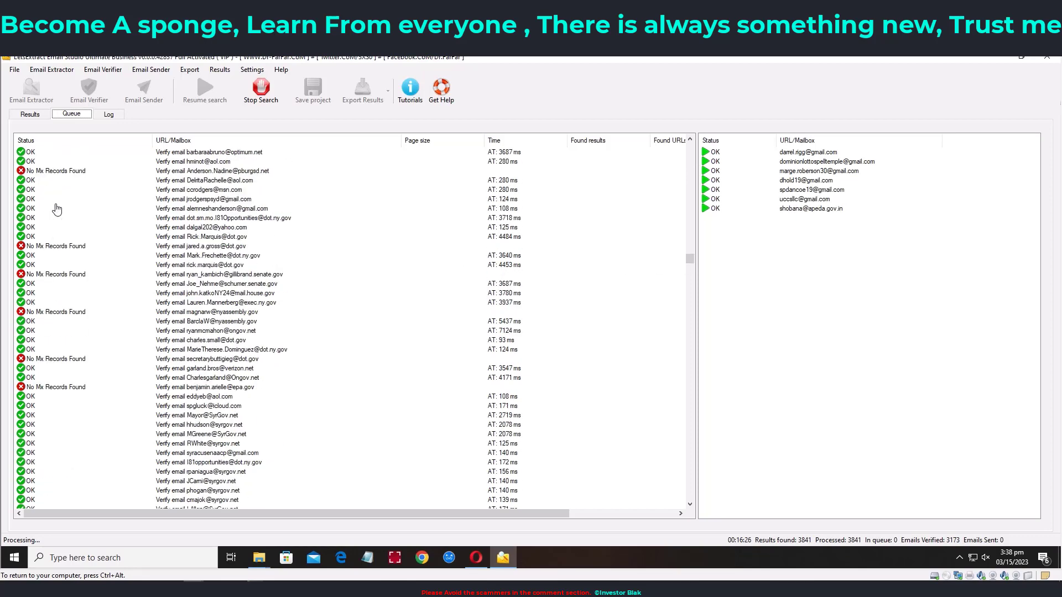
{"action": "scroll", "coordinate": [679, 496], "scroll_direction": "down", "scroll_amount": 20}
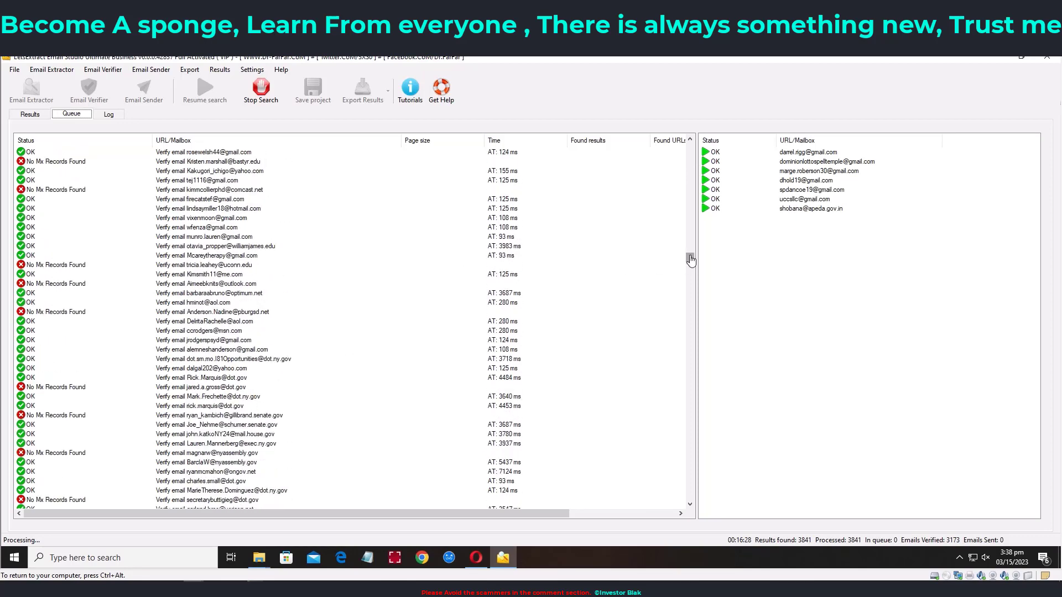
{"action": "scroll", "coordinate": [679, 496], "scroll_direction": "down", "scroll_amount": 5}
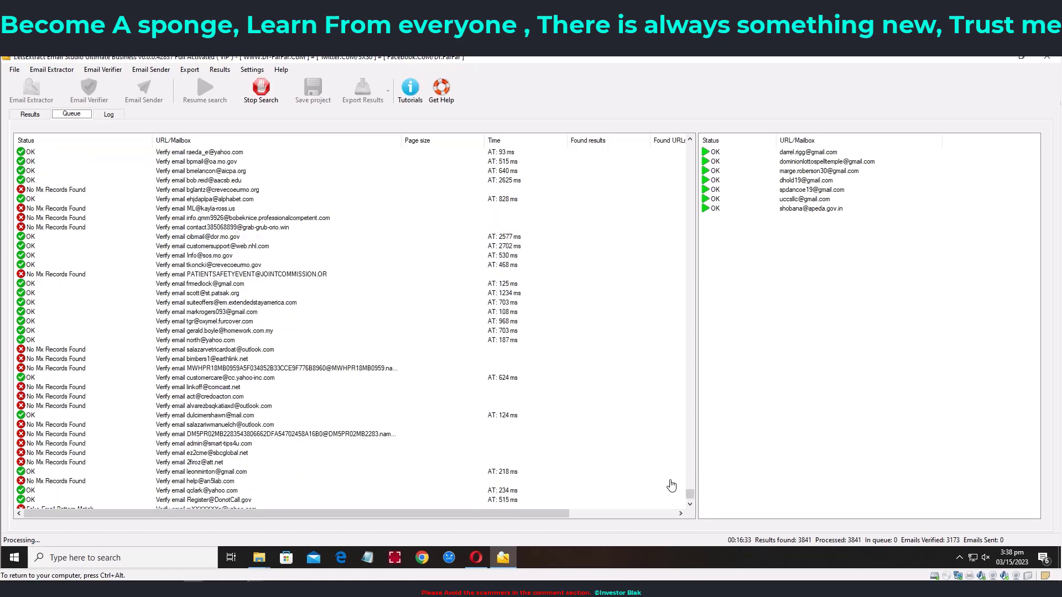
{"action": "left_click", "coordinate": [259, 96]}
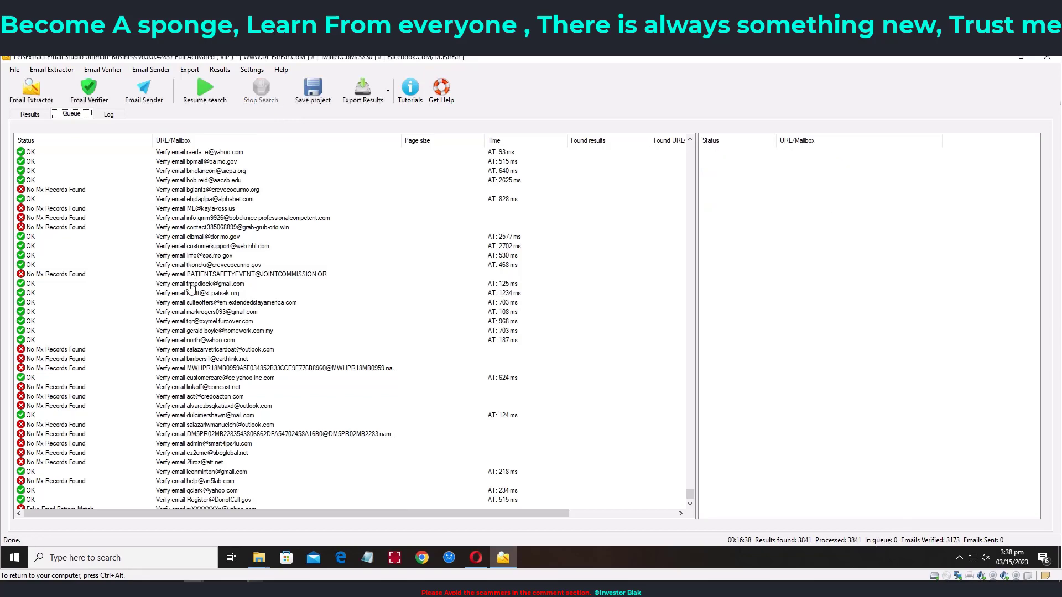
- Check each result's Verify Status (Email is valid or Failed Mail Server Exists), then return to the guide
{"action": "left_click", "coordinate": [31, 89]}
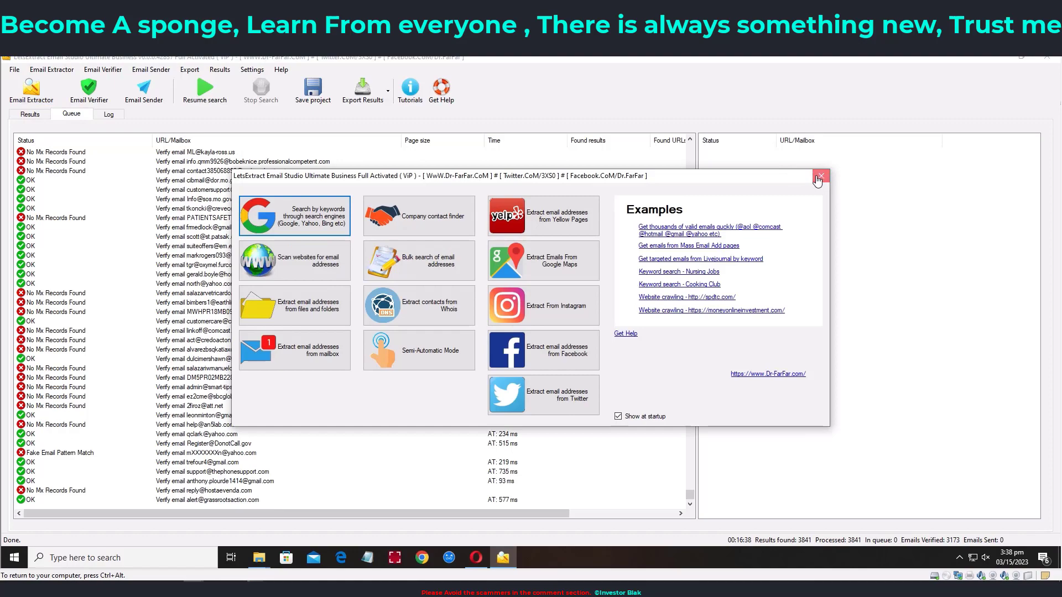
{"action": "left_click", "coordinate": [819, 177]}
{"action": "left_click", "coordinate": [30, 114]}
{"action": "scroll", "coordinate": [142, 265], "scroll_direction": "down", "scroll_amount": 20}
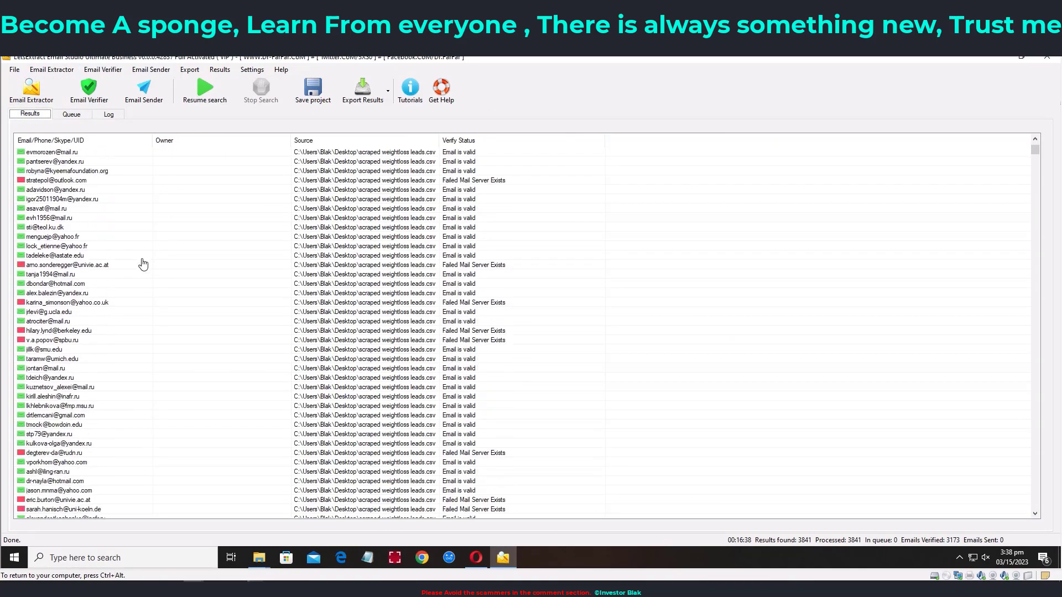
{"action": "scroll", "coordinate": [46, 244], "scroll_direction": "down", "scroll_amount": 20}
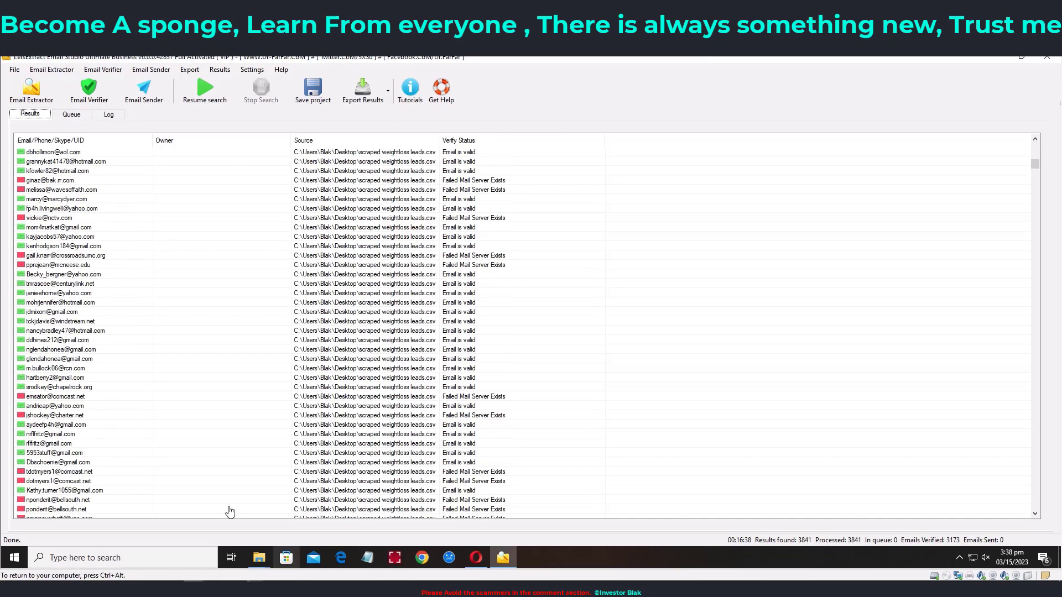
{"action": "scroll", "coordinate": [131, 433], "scroll_direction": "down", "scroll_amount": 15}
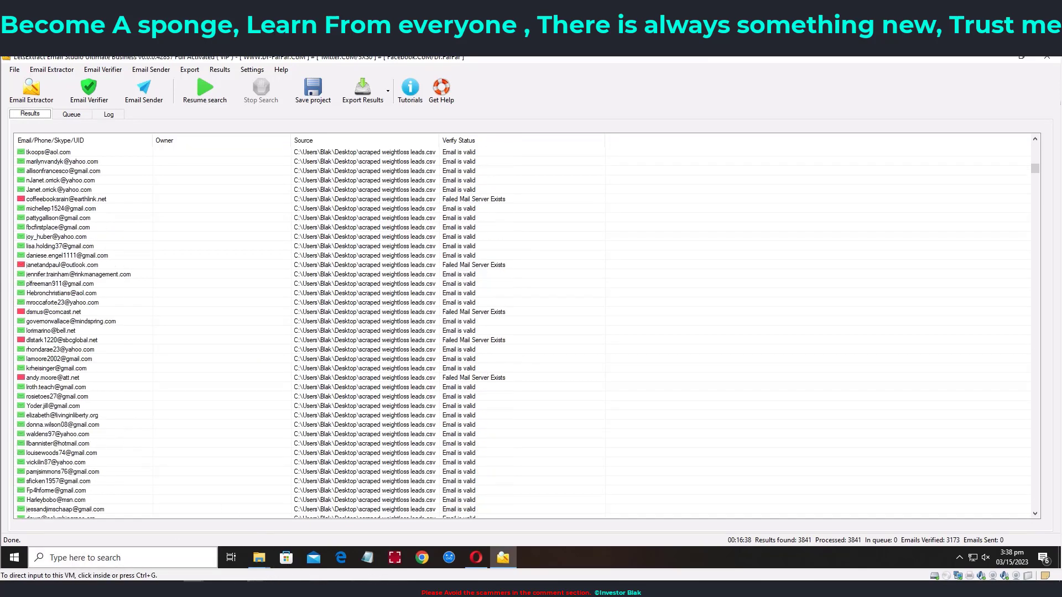
{"action": "left_click", "coordinate": [276, 572]}
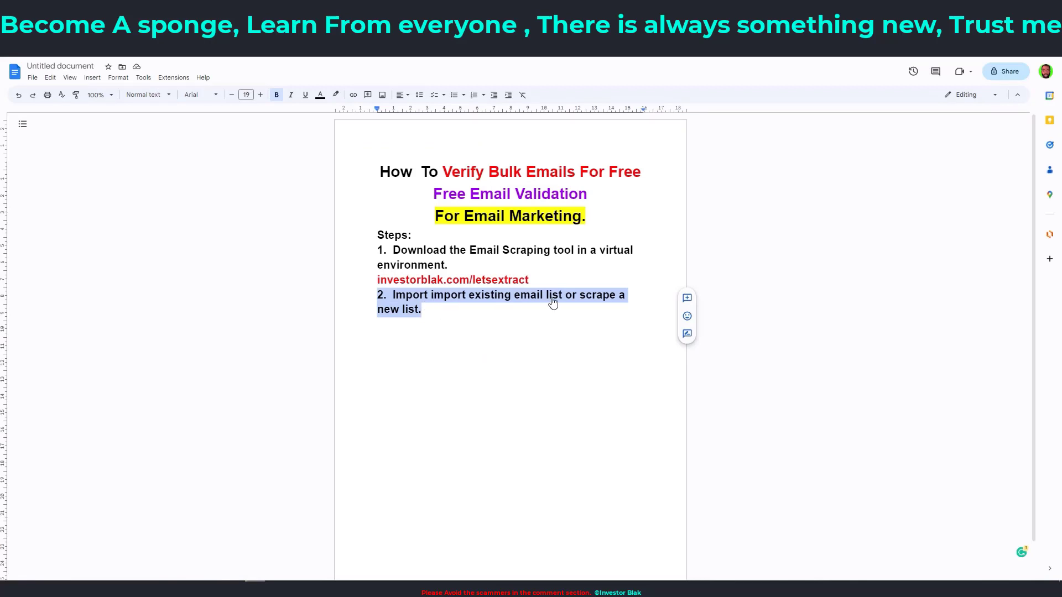
- Add step '4. Delete bad email addresses' below '3. Verify email' in the guide
{"action": "left_click", "coordinate": [443, 322]}
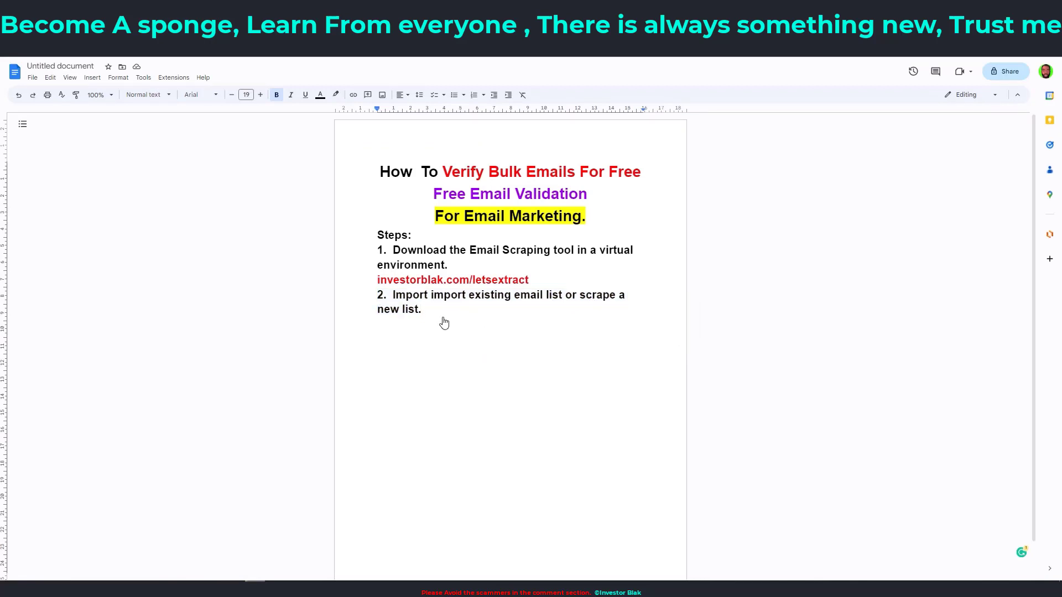
{"action": "key", "text": "ctrl+z"}
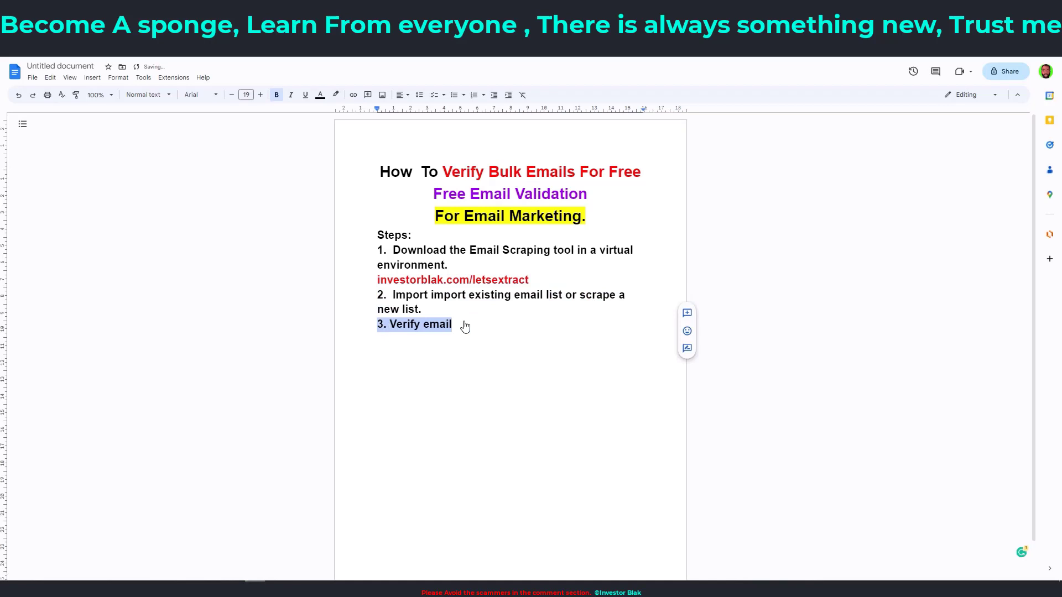
{"action": "key", "text": "ctrl+z"}
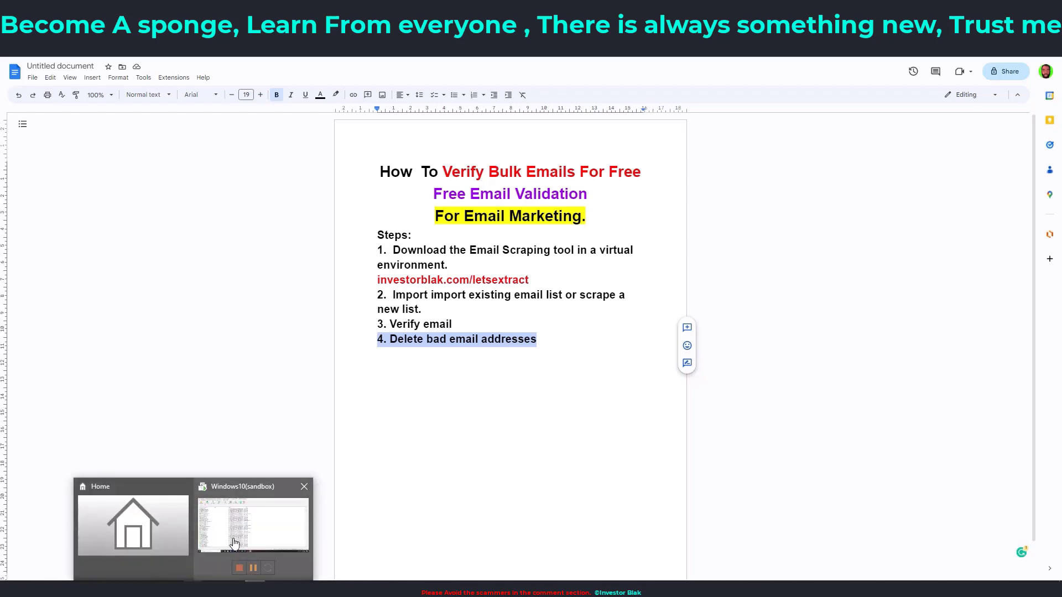
{"action": "left_click", "coordinate": [254, 531]}
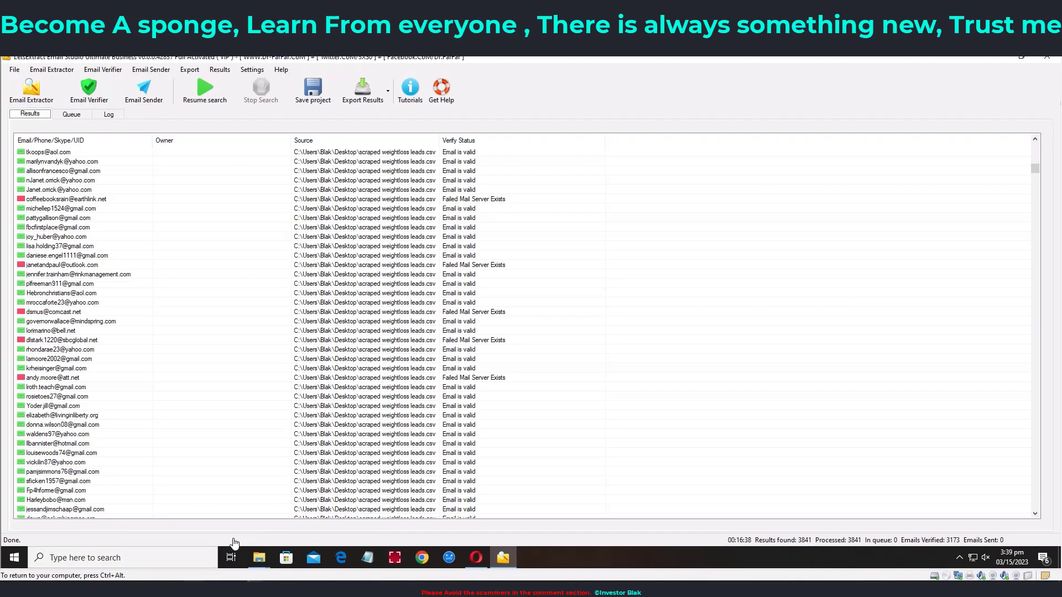
- Remove the 668 invalid emails from the results using Email Verifier > Remove invalid emails
{"action": "left_click", "coordinate": [220, 71]}
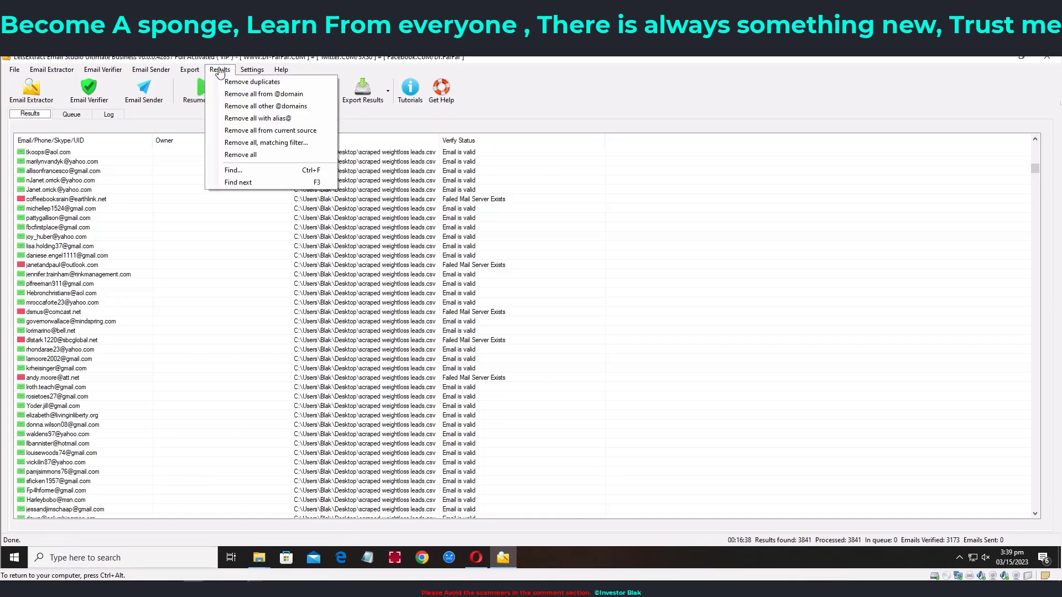
{"action": "mouse_move", "coordinate": [112, 75]}
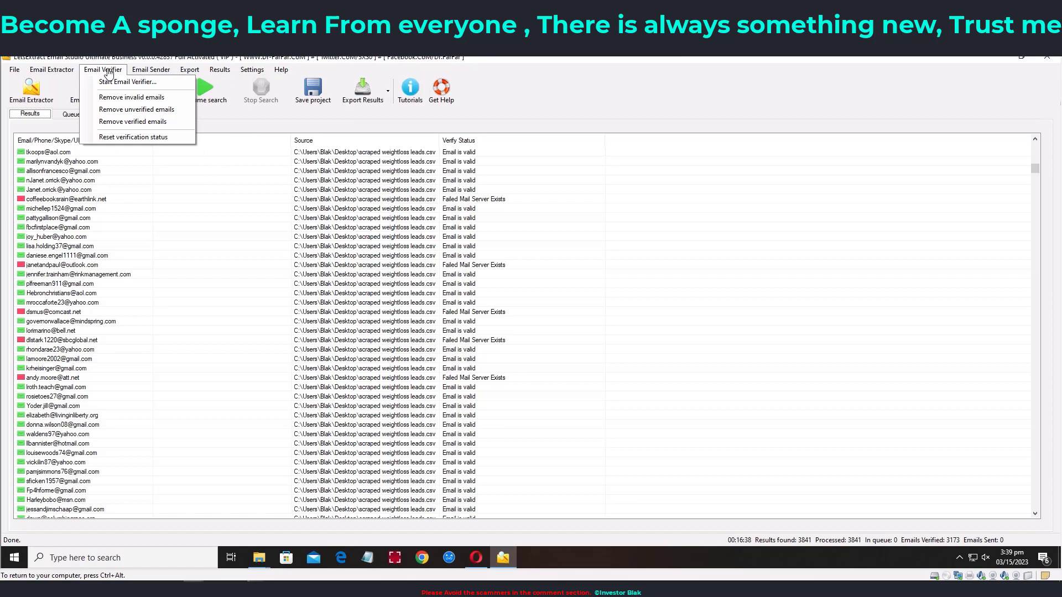
{"action": "left_click", "coordinate": [131, 97]}
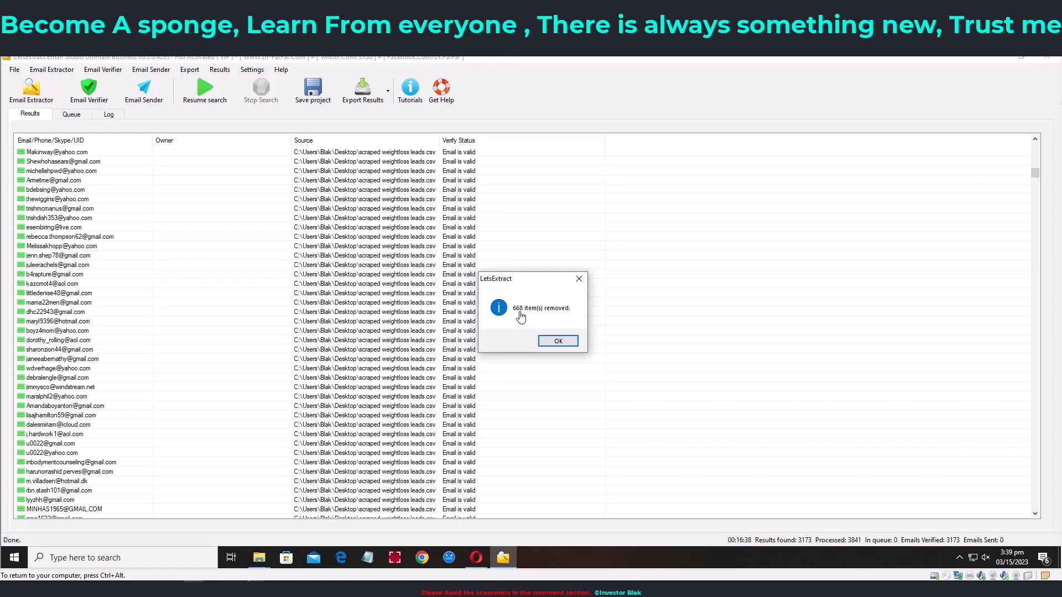
{"action": "left_click", "coordinate": [558, 341]}
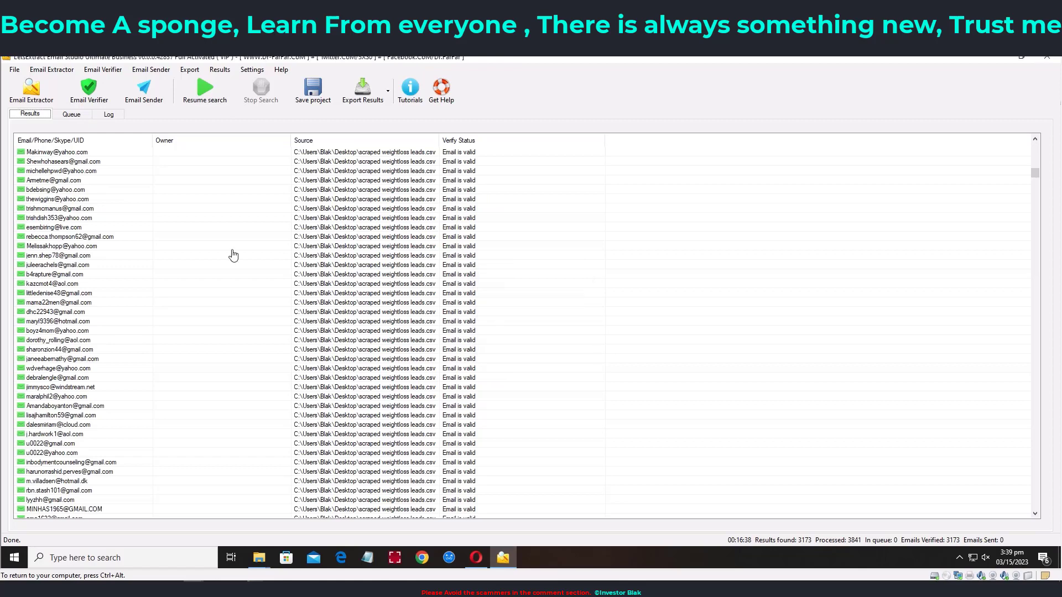
- Confirm in the Queue and Results tabs that 3173 emails remain, all marked Email is valid
{"action": "scroll", "coordinate": [97, 248], "scroll_direction": "down", "scroll_amount": 20}
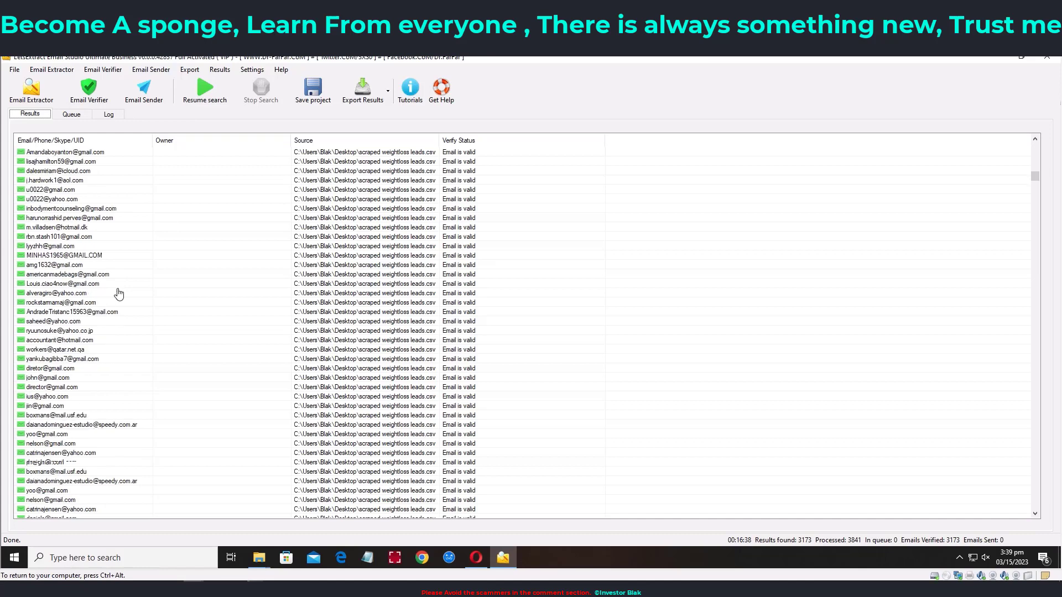
{"action": "scroll", "coordinate": [111, 311], "scroll_direction": "down", "scroll_amount": 15}
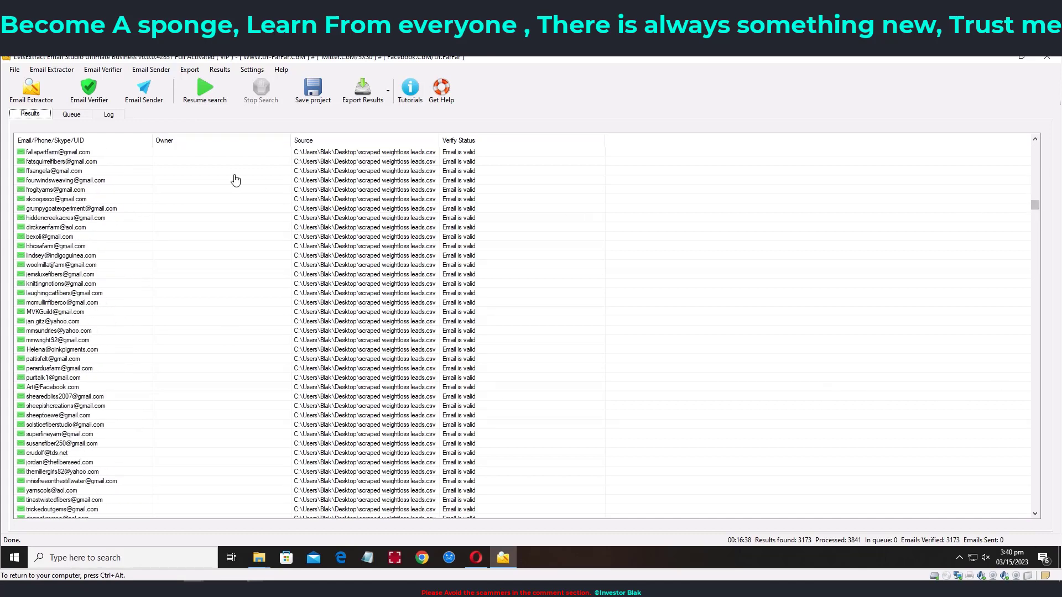
{"action": "left_click", "coordinate": [71, 114]}
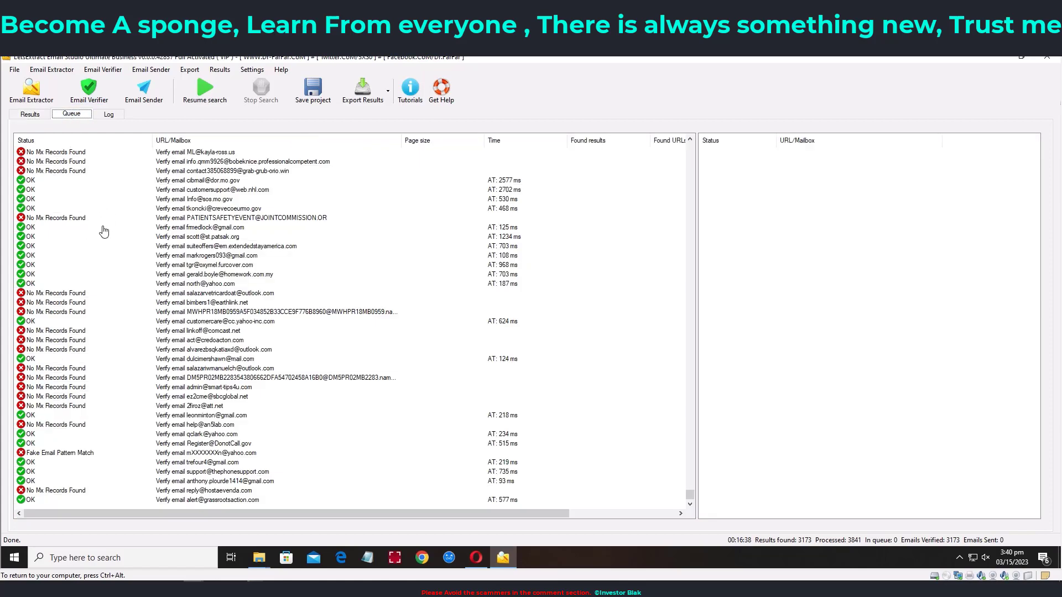
{"action": "left_click", "coordinate": [29, 114]}
{"action": "scroll", "coordinate": [96, 332], "scroll_direction": "down", "scroll_amount": 12}
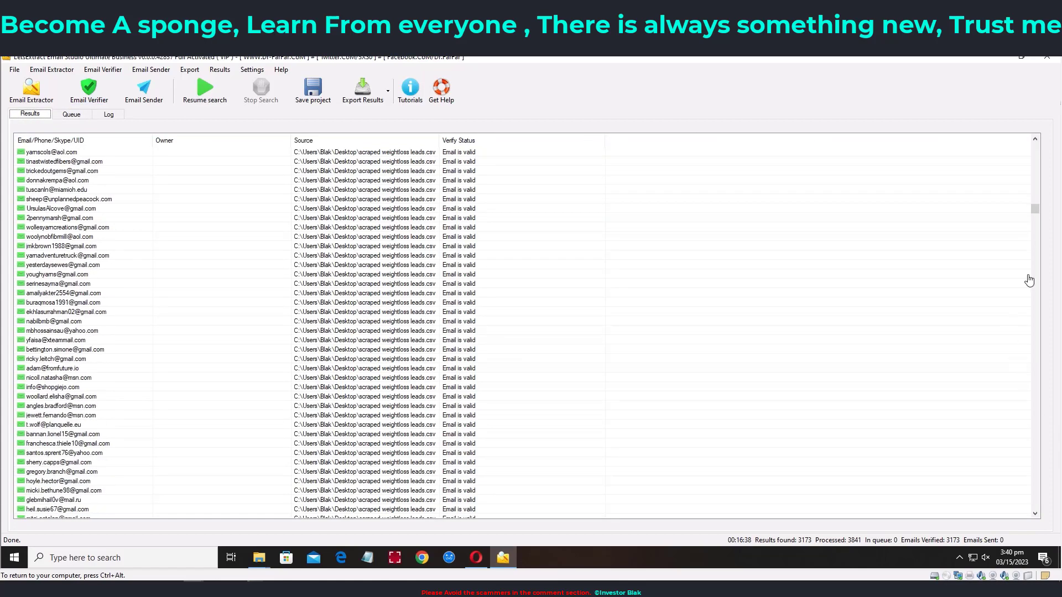
{"action": "scroll", "coordinate": [929, 417], "scroll_direction": "up", "scroll_amount": 1}
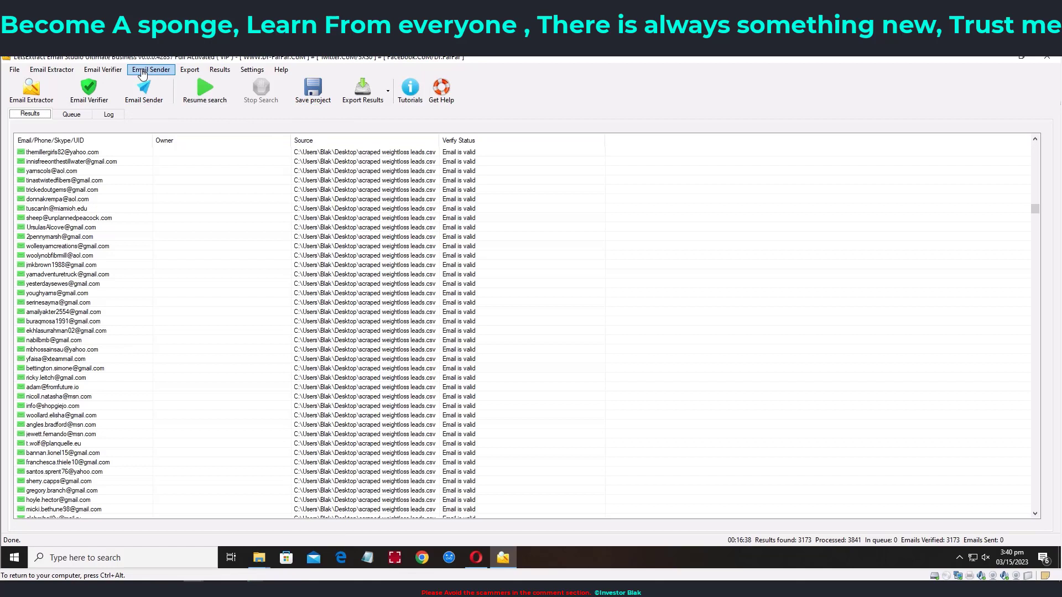
- Export the cleaned results to CSV as 'weightloss niche list verified' on the desktop
{"action": "left_click", "coordinate": [14, 71]}
{"action": "left_click", "coordinate": [359, 99]}
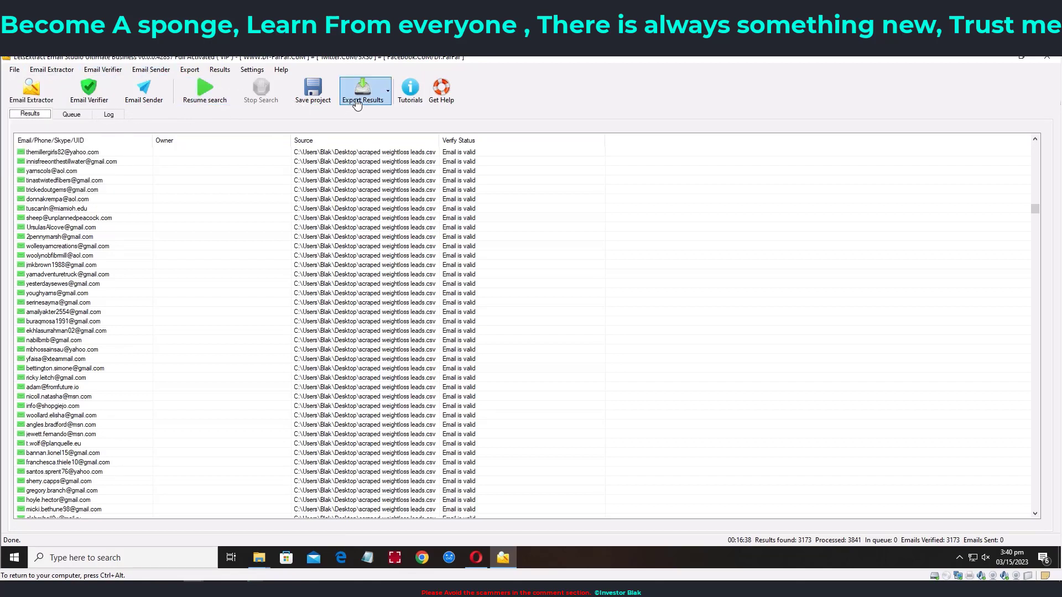
{"action": "left_click", "coordinate": [360, 101]}
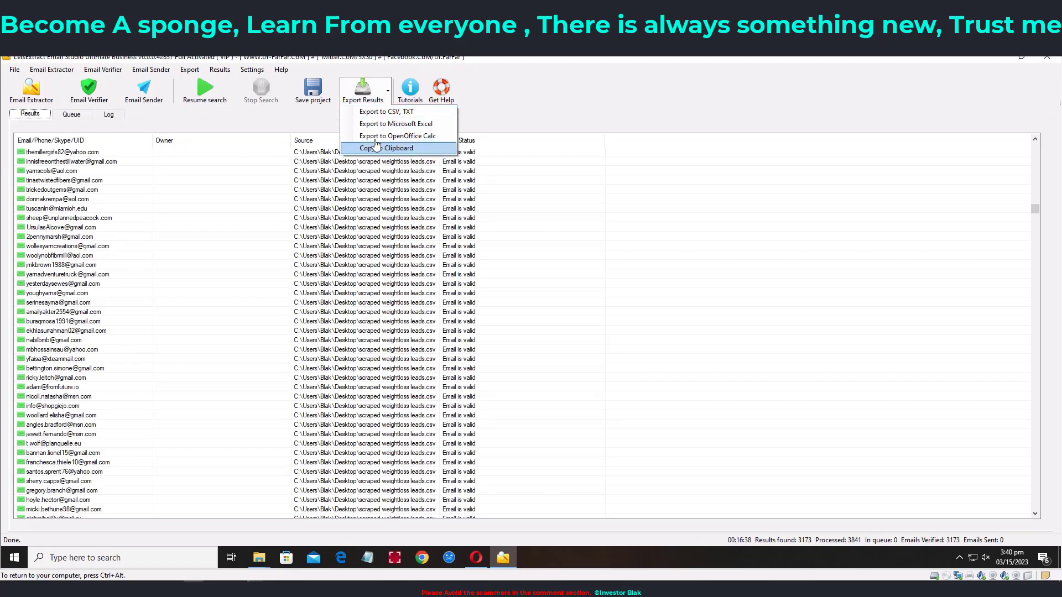
{"action": "left_click", "coordinate": [376, 112]}
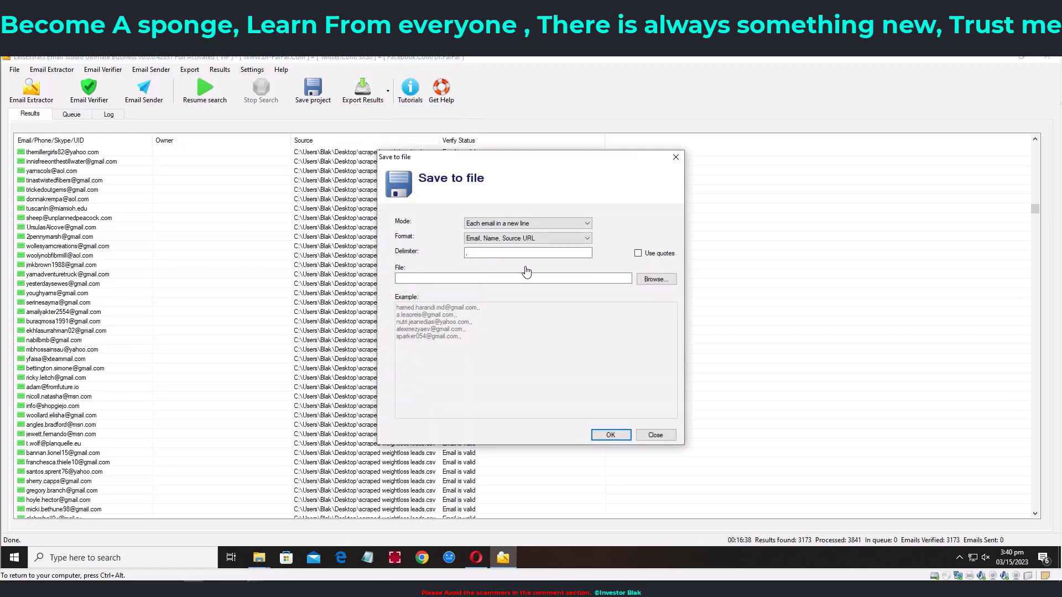
{"action": "left_click", "coordinate": [429, 279]}
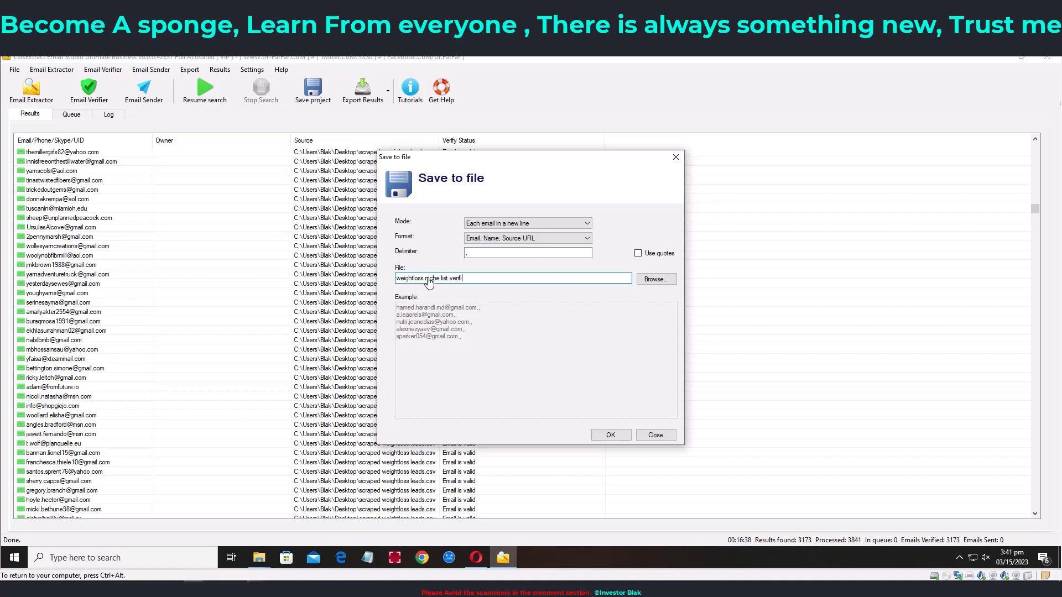
{"action": "left_click", "coordinate": [608, 435]}
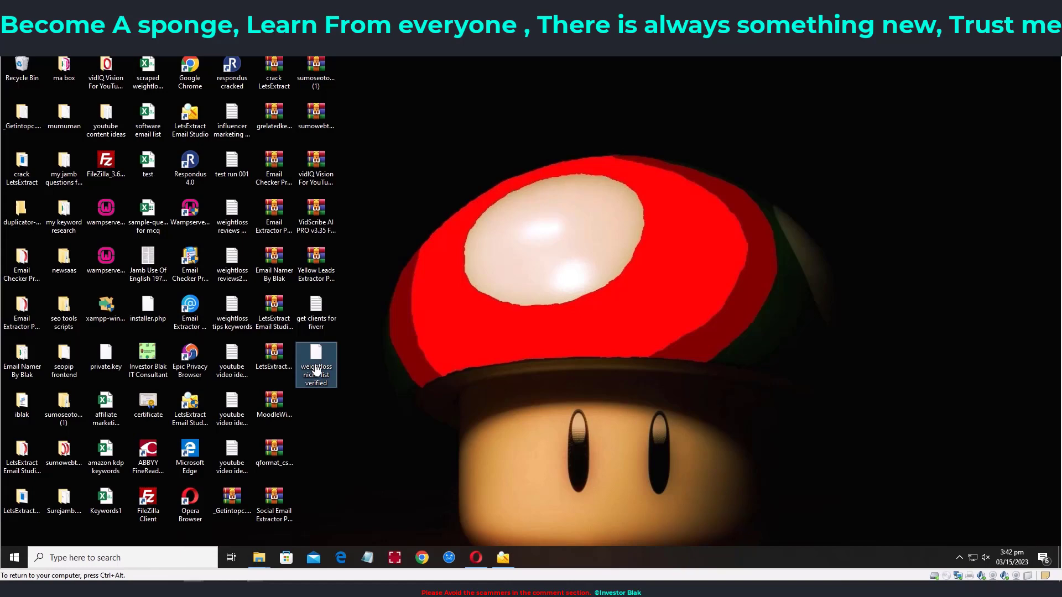
- Open the exported file in Notepad to view the addresses
{"action": "double_click", "coordinate": [317, 370]}
{"action": "scroll", "coordinate": [494, 327], "scroll_direction": "down", "scroll_amount": 1}
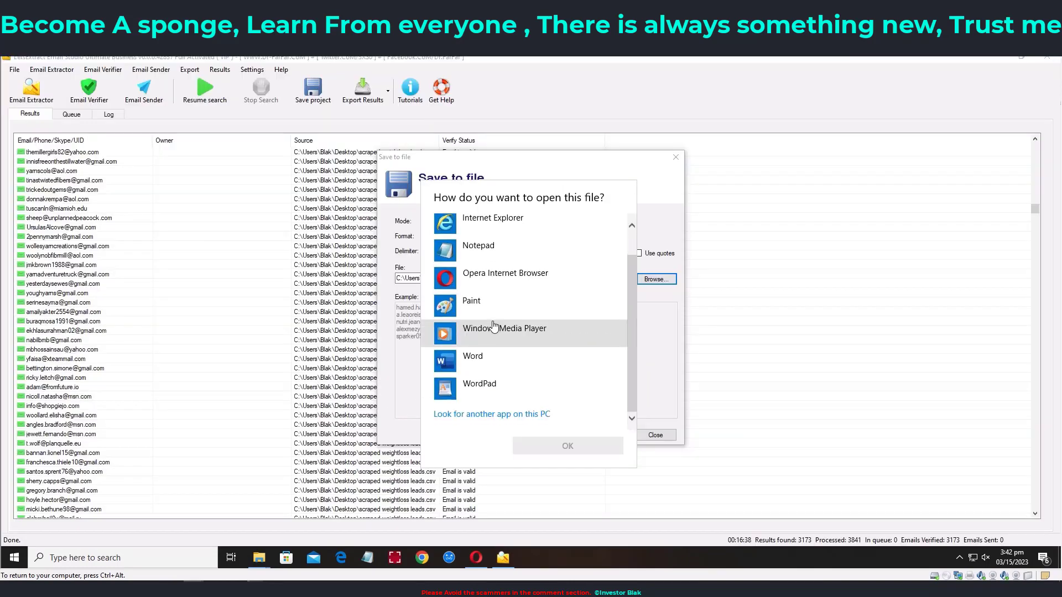
{"action": "left_click", "coordinate": [486, 250]}
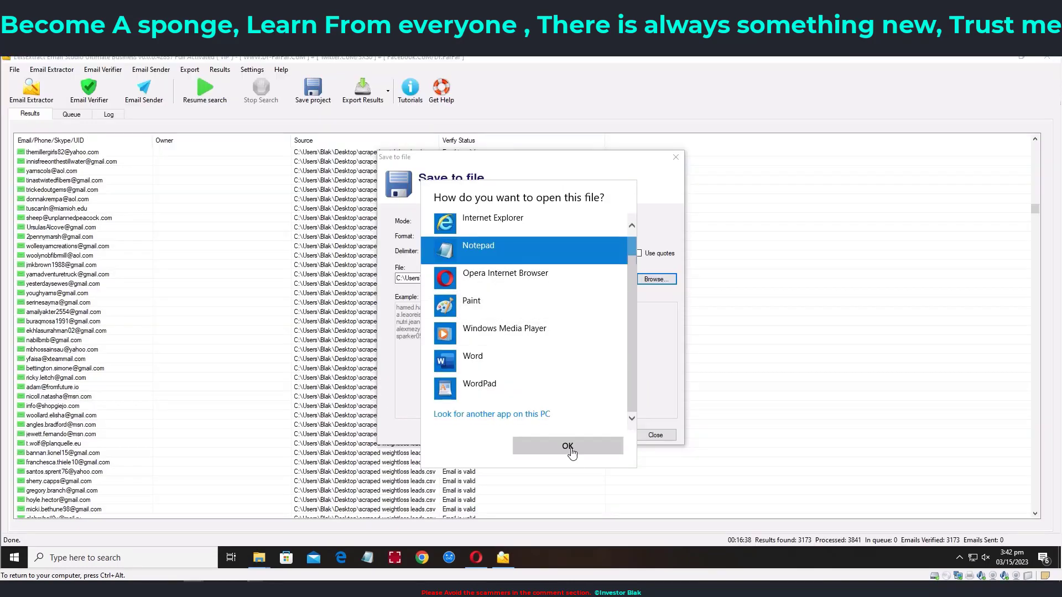
{"action": "left_click", "coordinate": [569, 448]}
{"action": "scroll", "coordinate": [579, 144], "scroll_direction": "down", "scroll_amount": 5}
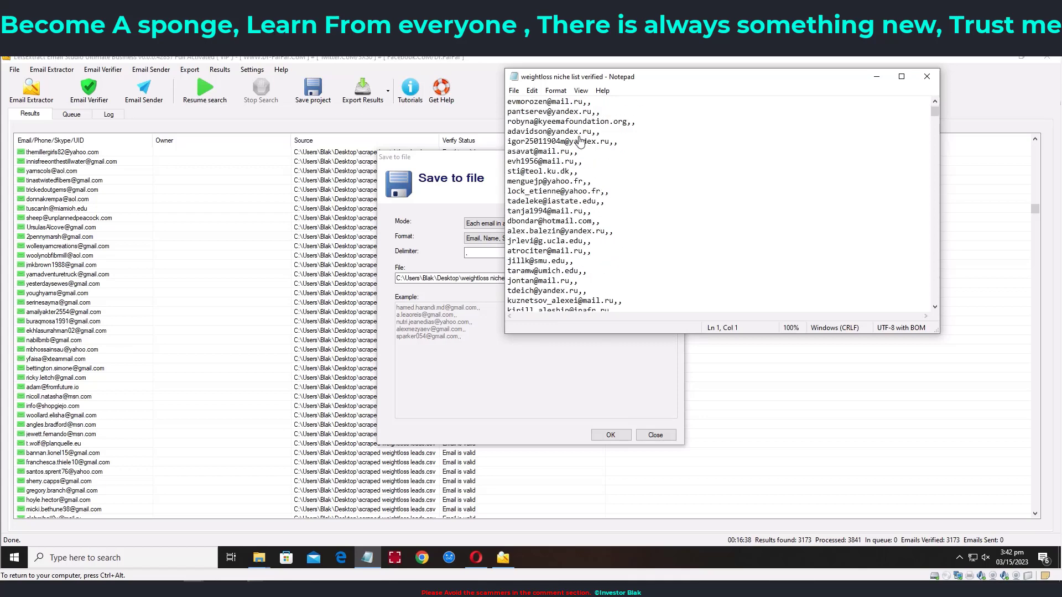
- Save a copy as 'weightloss niche list verified.csv', close Notepad and show the desktop
{"action": "left_click", "coordinate": [514, 90]}
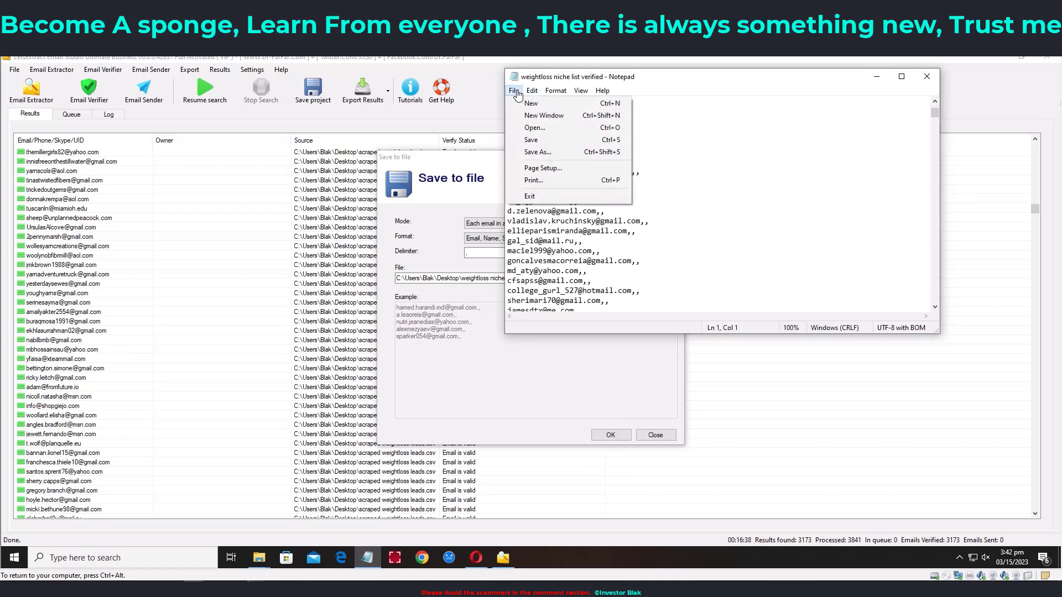
{"action": "left_click", "coordinate": [539, 152]}
{"action": "left_click", "coordinate": [671, 339]}
{"action": "type", "text": ".csv"}
{"action": "left_click", "coordinate": [942, 376]}
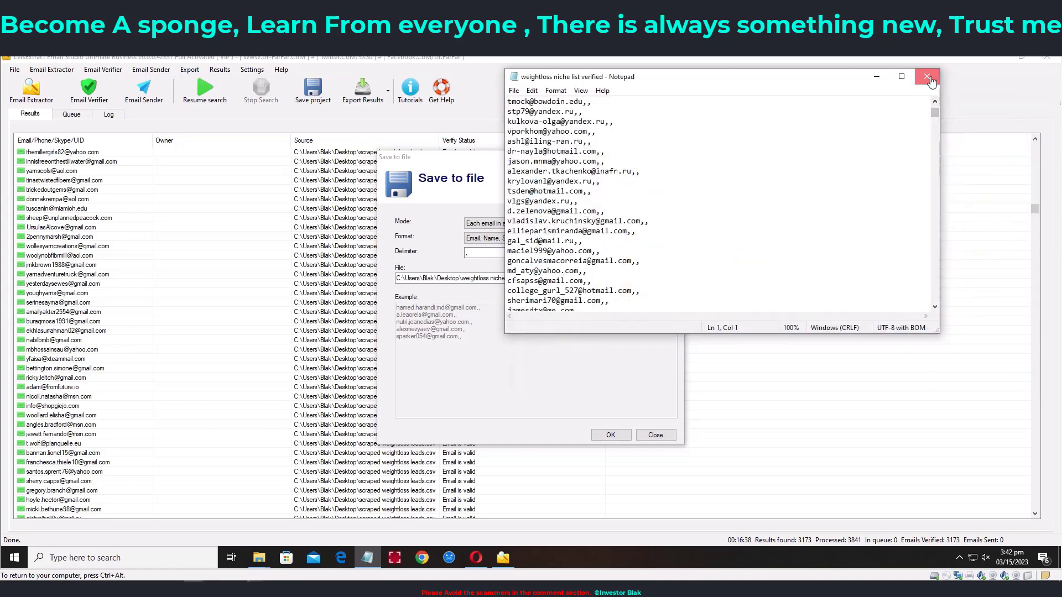
{"action": "left_click", "coordinate": [931, 81]}
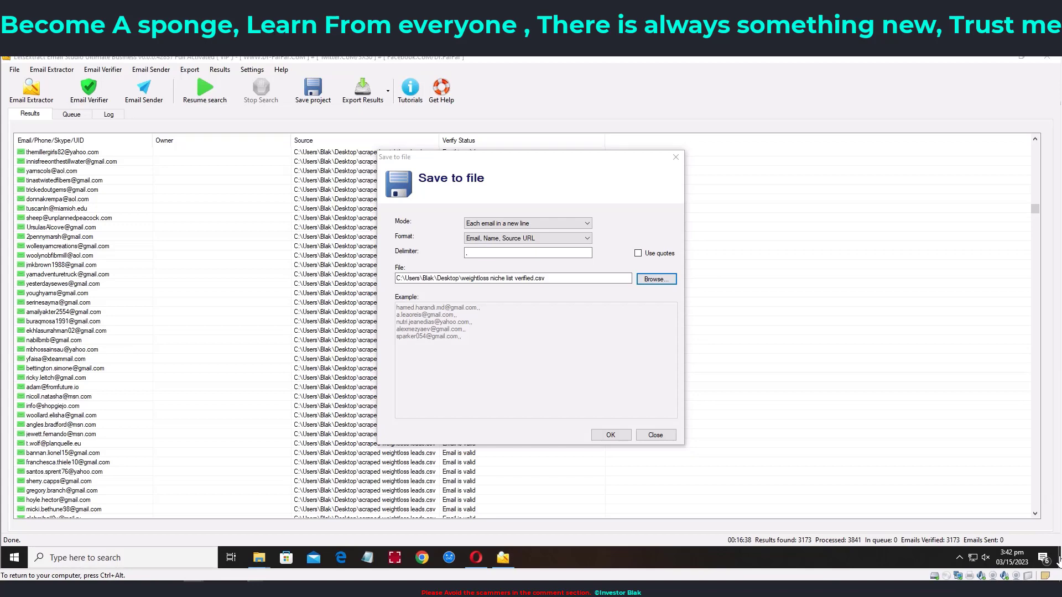
{"action": "left_click", "coordinate": [1057, 560]}
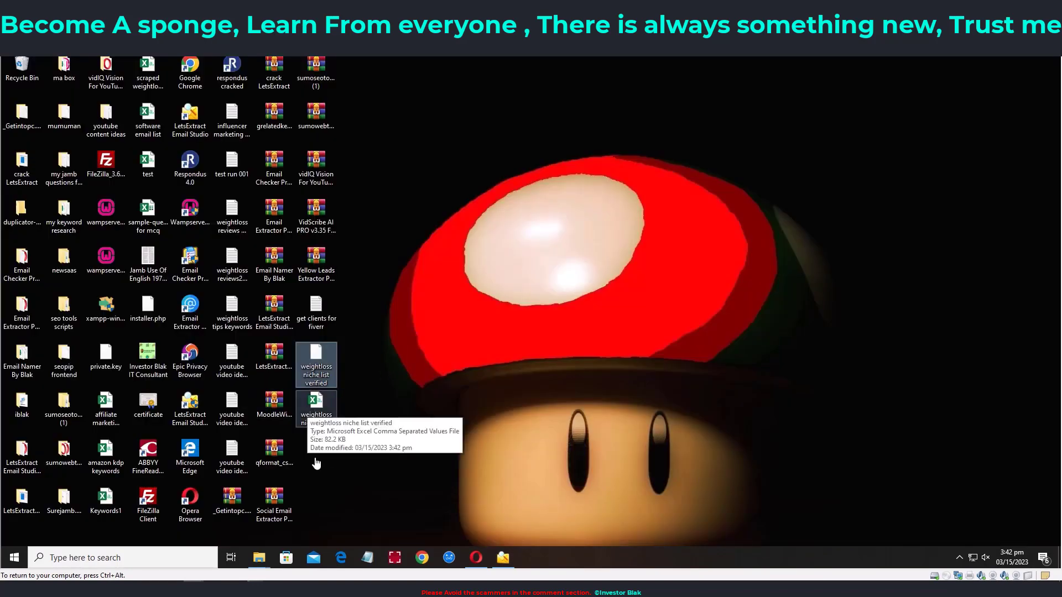
- Open weightloss niche list verified.csv in Excel, check one email per row in column A, then close Excel
{"action": "left_click", "coordinate": [326, 419]}
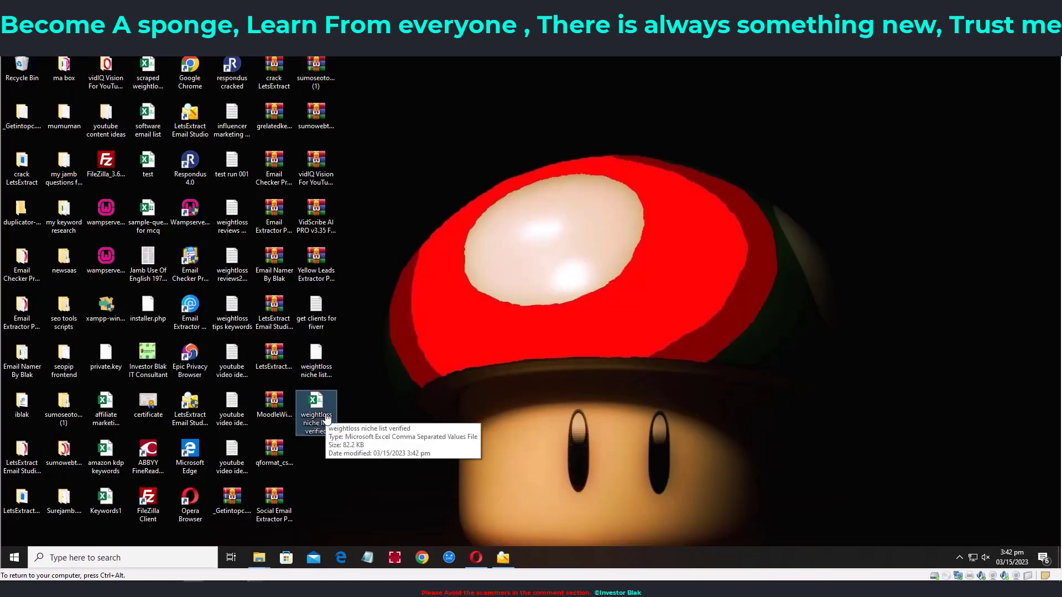
{"action": "double_click", "coordinate": [326, 418]}
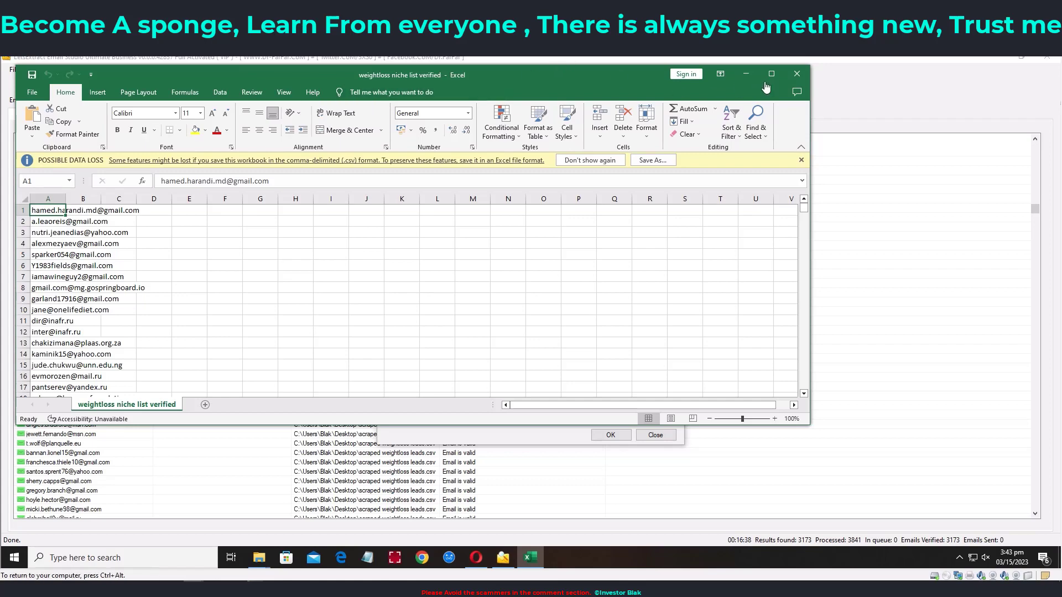
{"action": "left_click", "coordinate": [796, 74]}
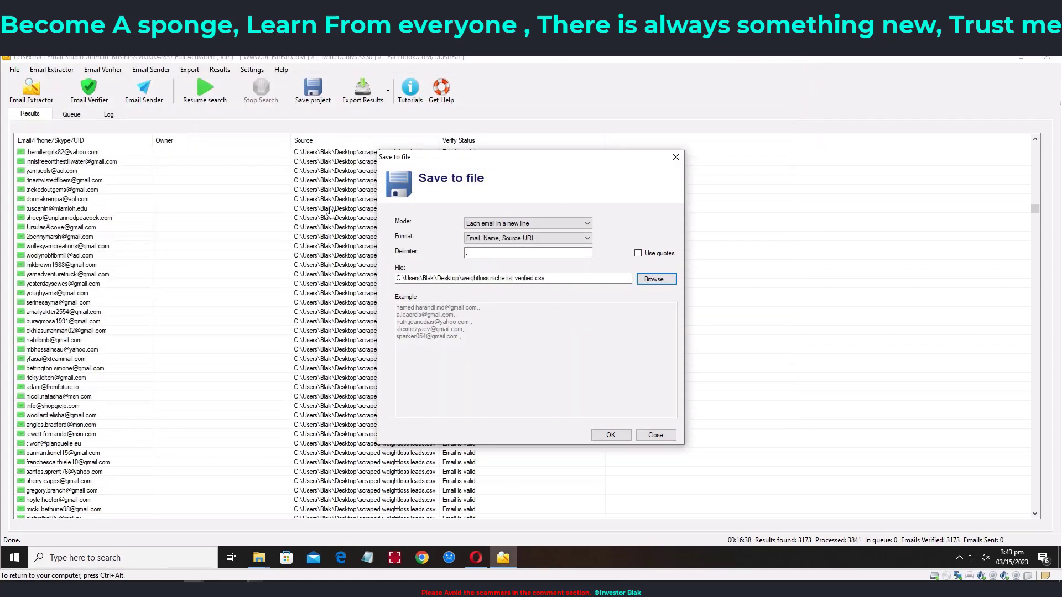
- Close the Save to file dialog and scroll back through the 3173 valid results
{"action": "left_click", "coordinate": [675, 157]}
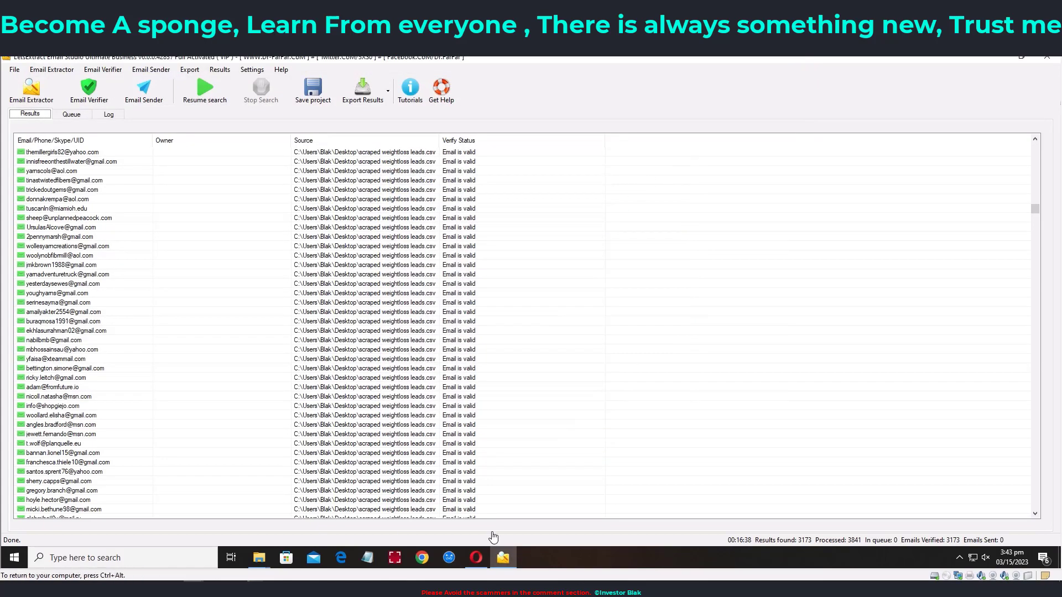
{"action": "scroll", "coordinate": [80, 238], "scroll_direction": "up", "scroll_amount": 1}
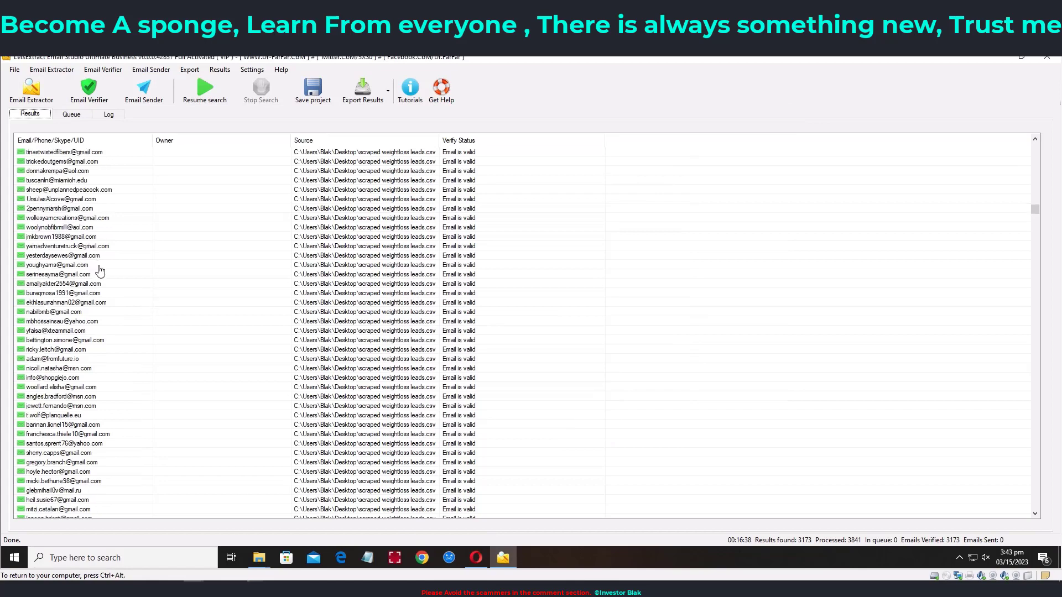
{"action": "scroll", "coordinate": [84, 250], "scroll_direction": "up", "scroll_amount": 10}
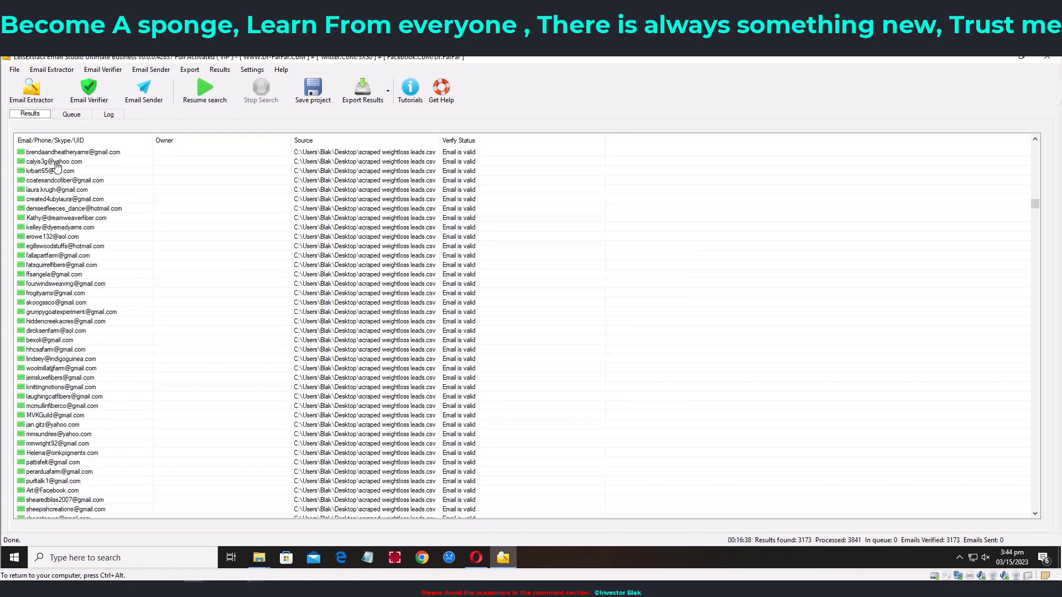
{"action": "scroll", "coordinate": [53, 233], "scroll_direction": "up", "scroll_amount": 15}
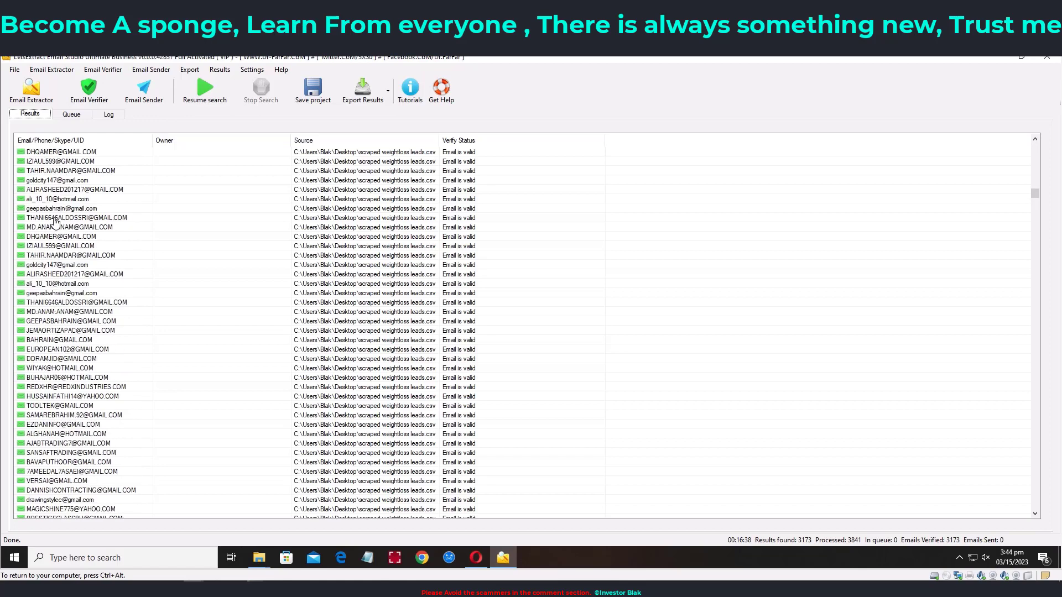